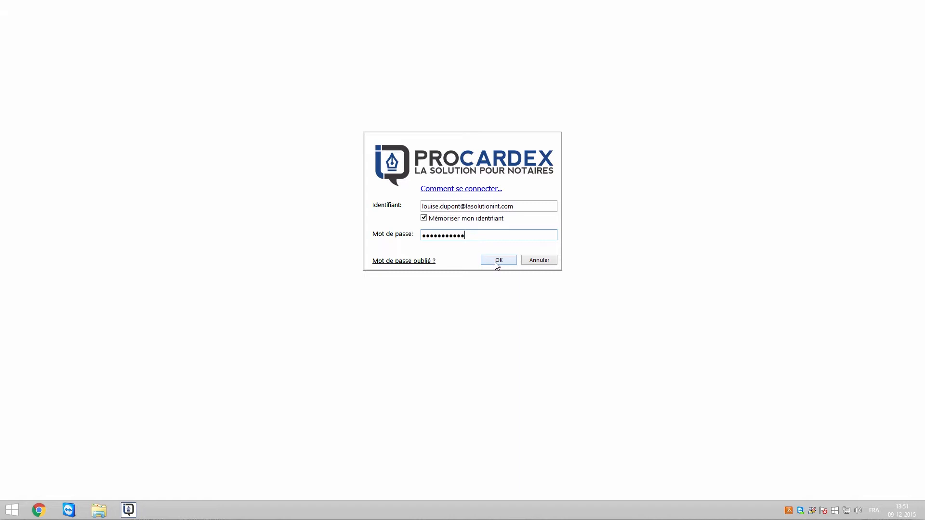
Sign in to ProCardex with the saved identifier and the account password
left_click(496, 262)
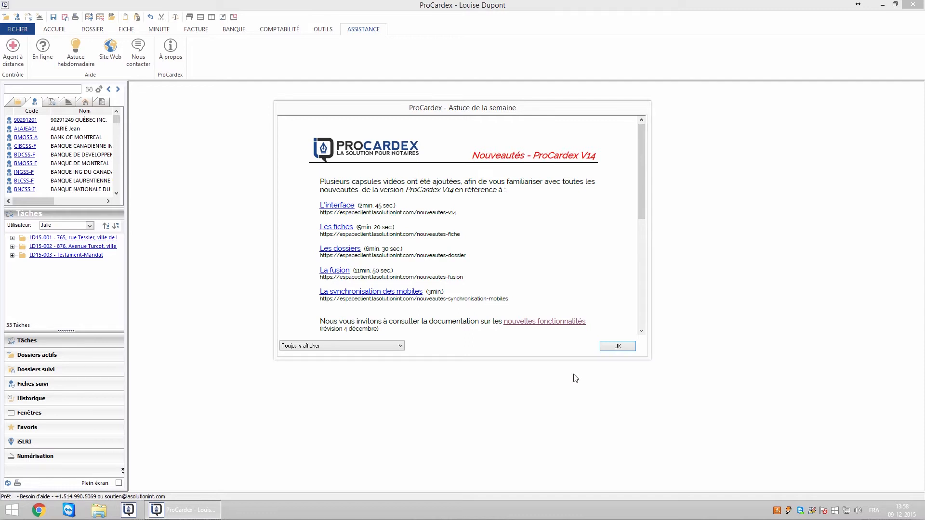
Close the 'Astuce de la semaine' tip window and show the Accueil ribbon commands
key("Return")
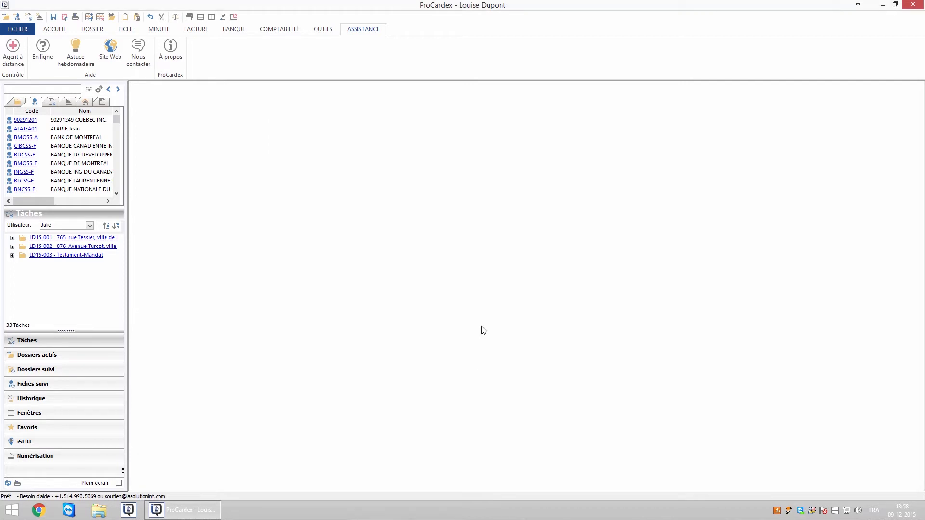
left_click(56, 30)
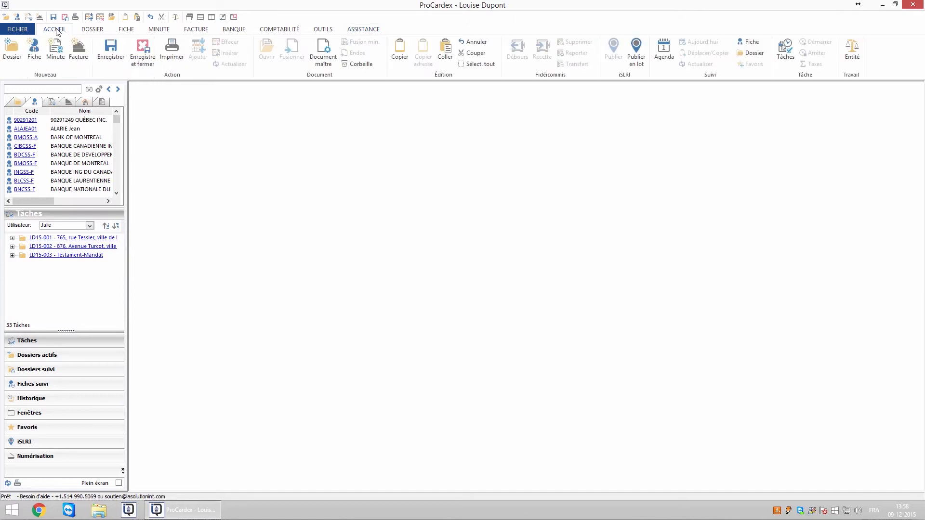
Browse the Dossier, Fiche, Minute, Facture and Banque ribbon tabs, finishing on Comptabilité
left_click(93, 31)
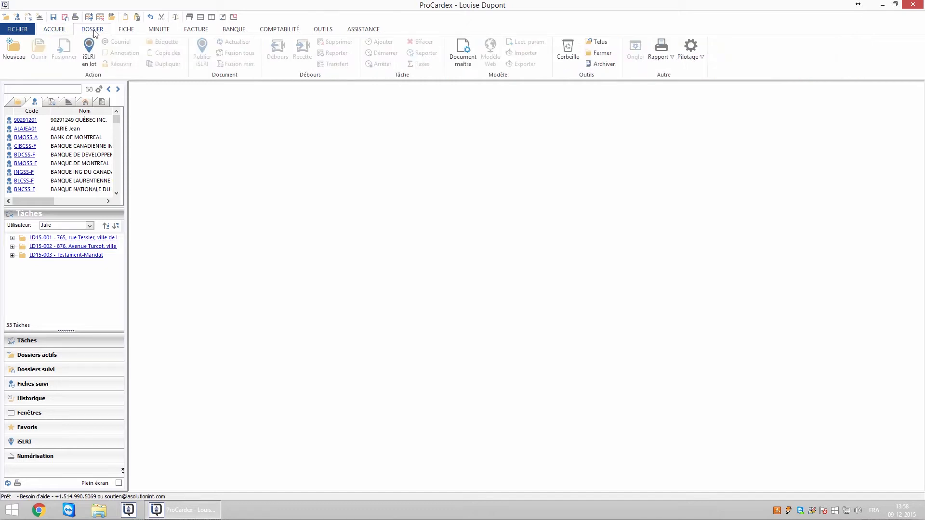
left_click(127, 31)
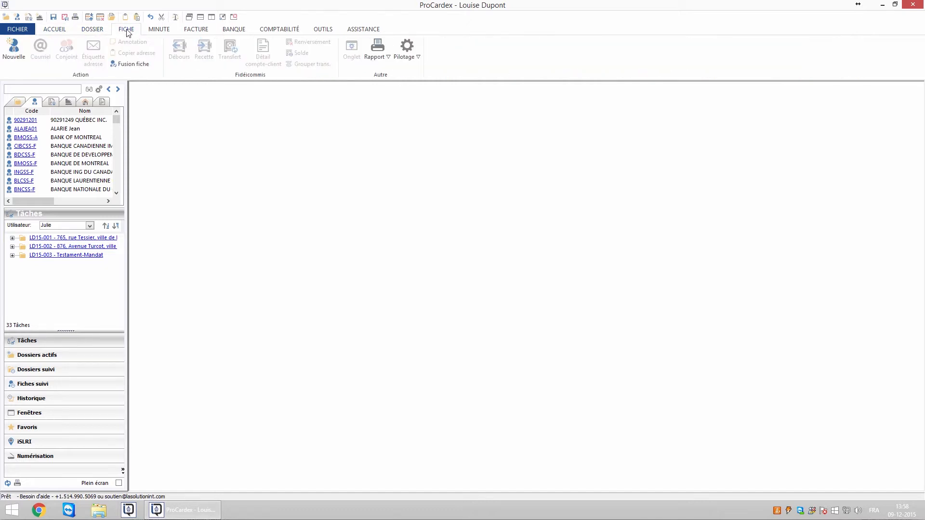
left_click(159, 31)
left_click(196, 30)
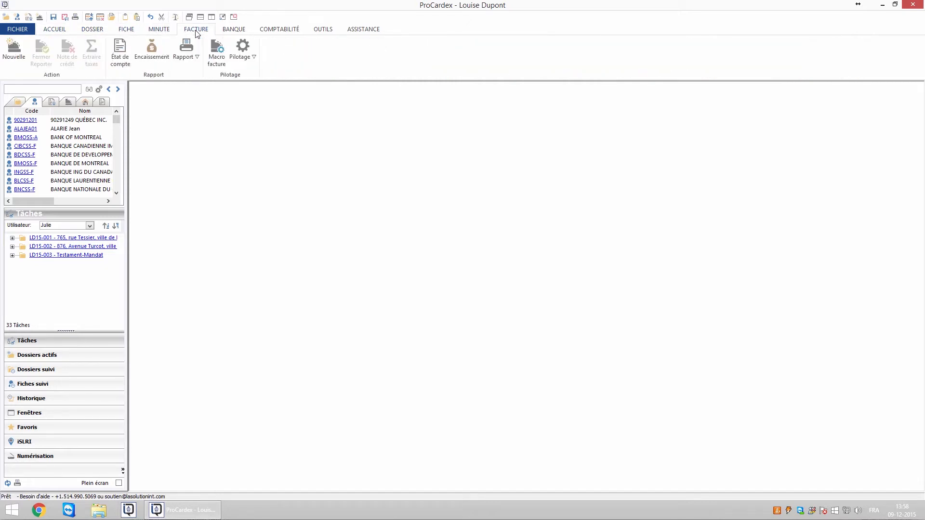
left_click(241, 32)
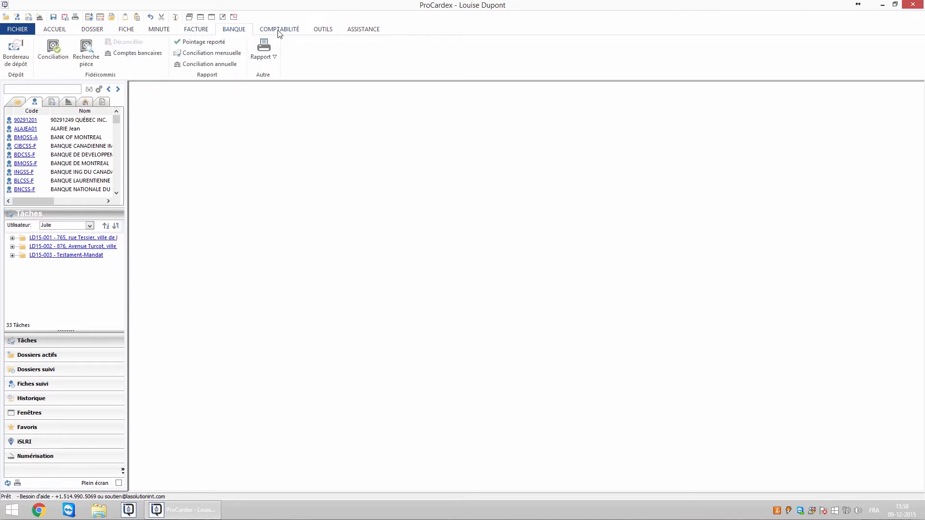
left_click(279, 32)
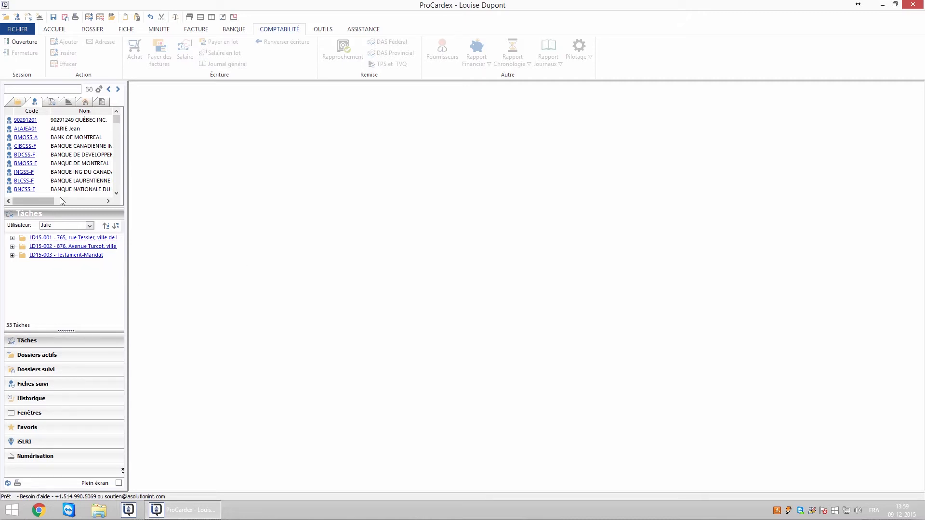
Cycle the side list through Dossier, Fiche, Minute, Lot and Document, then expand task LD15-001
left_click(17, 103)
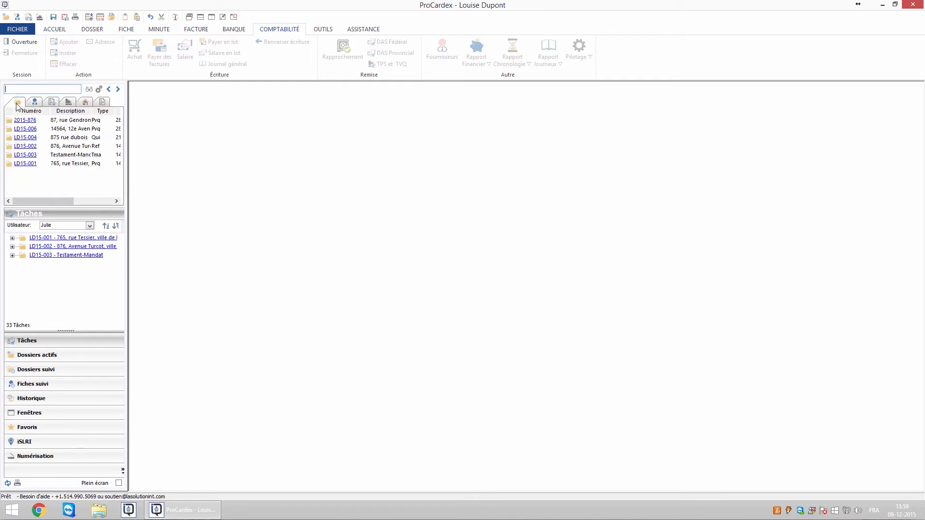
left_click(32, 105)
left_click(51, 104)
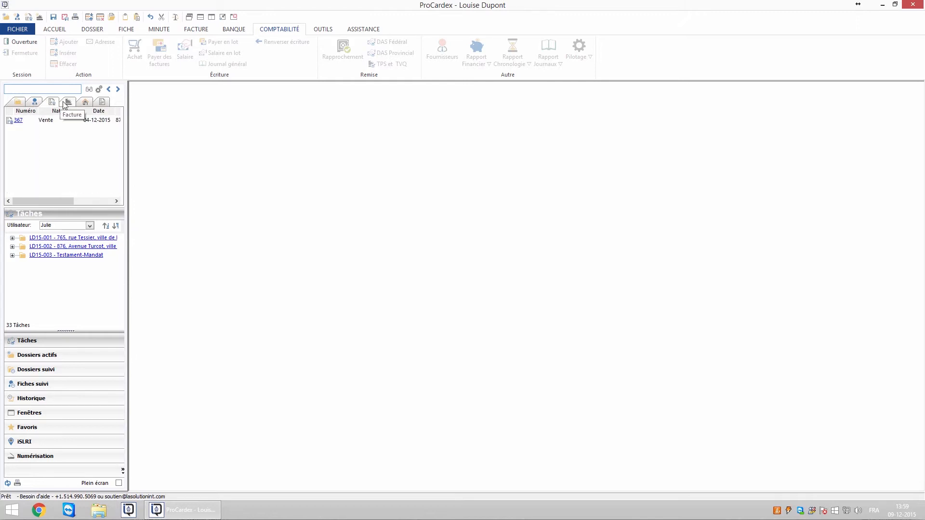
left_click(68, 103)
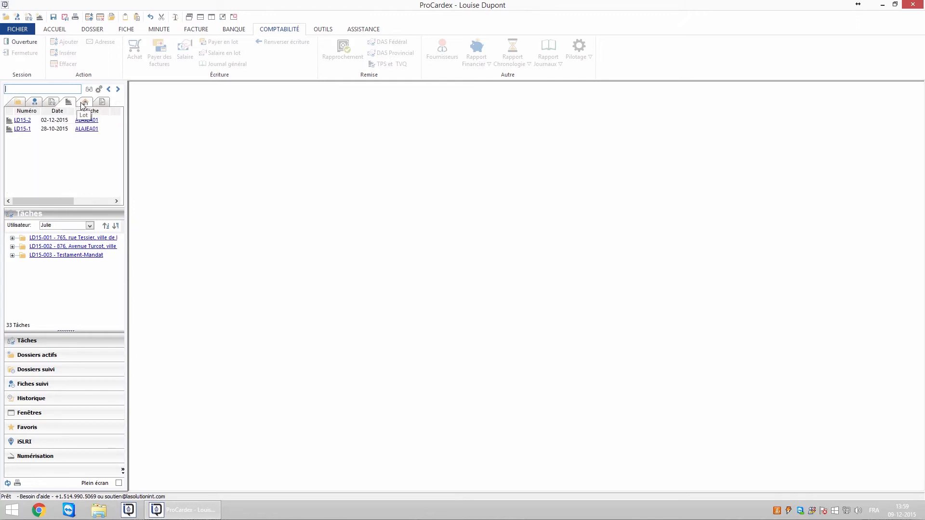
left_click(84, 103)
left_click(102, 104)
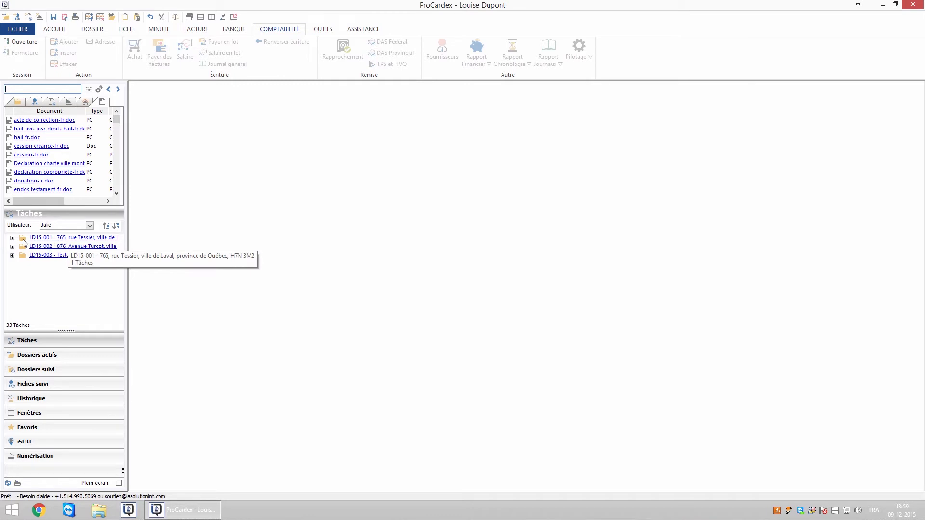
left_click(12, 238)
Collapse LD15-001 and switch the task list's Utilisateur filter to two other users in turn
left_click(12, 238)
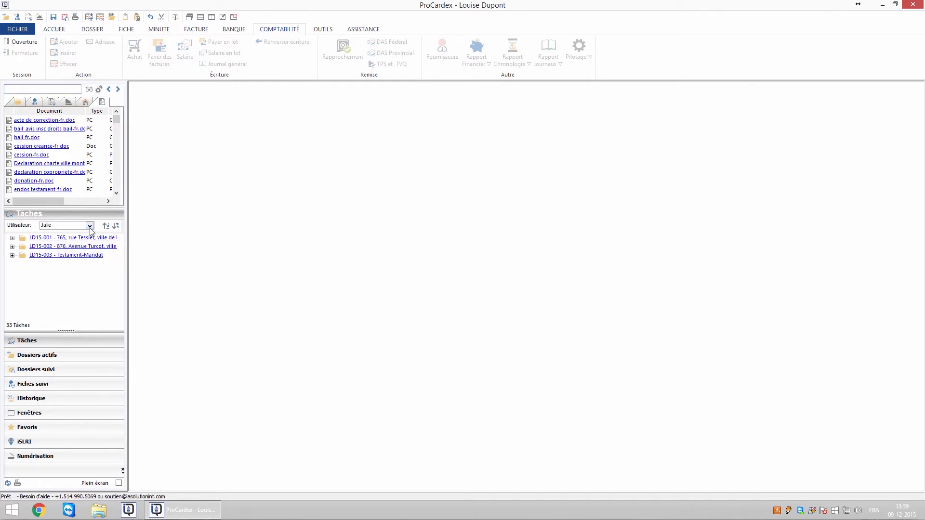
left_click(90, 226)
left_click(64, 249)
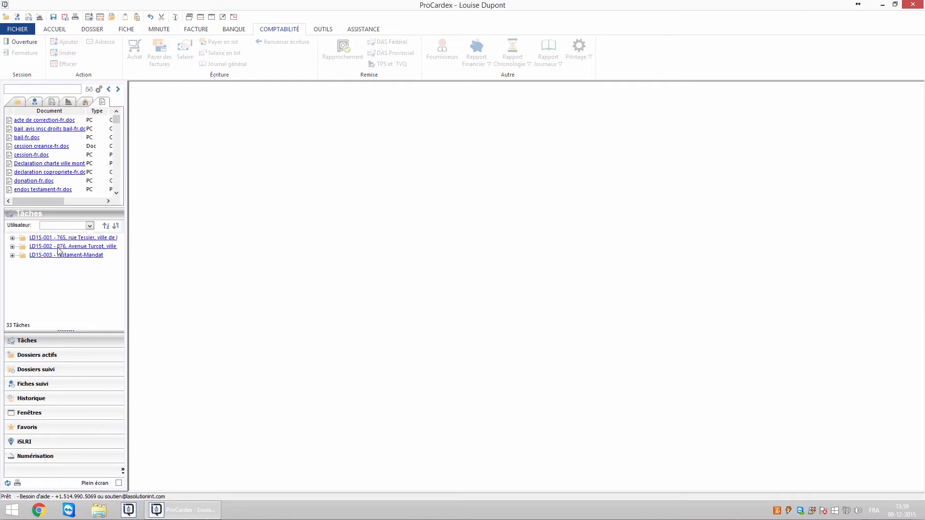
left_click(90, 226)
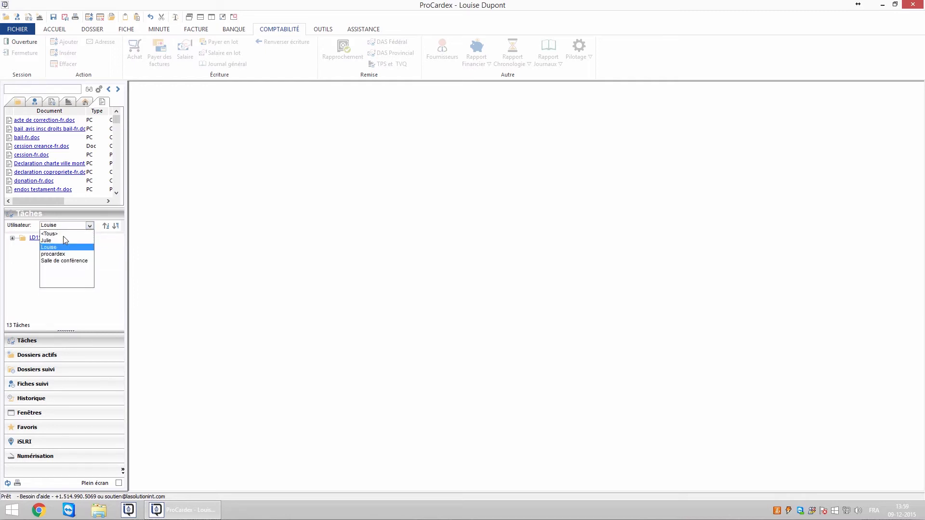
left_click(64, 236)
Browse the active dossiers, then list the followed dossier 2015-876, Déboursé hypothécaire
left_click(47, 357)
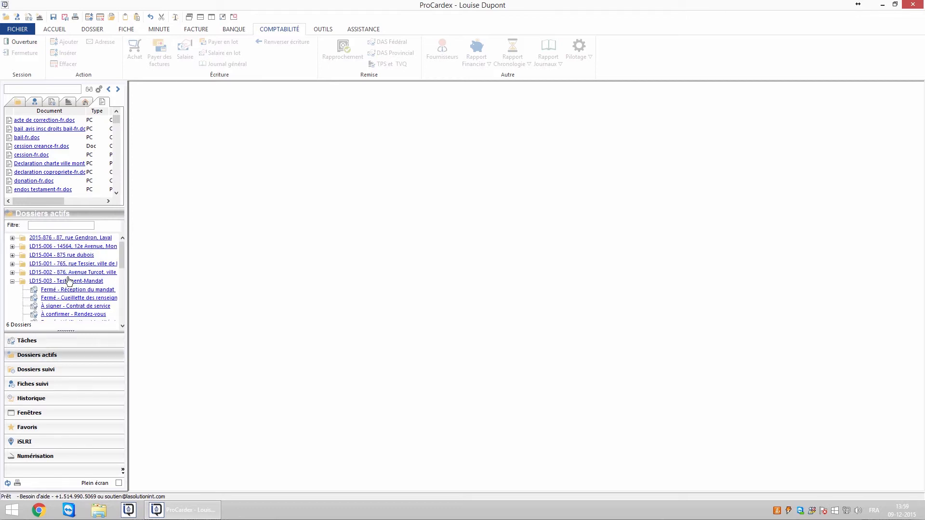
left_click_drag(123, 263, 120, 299)
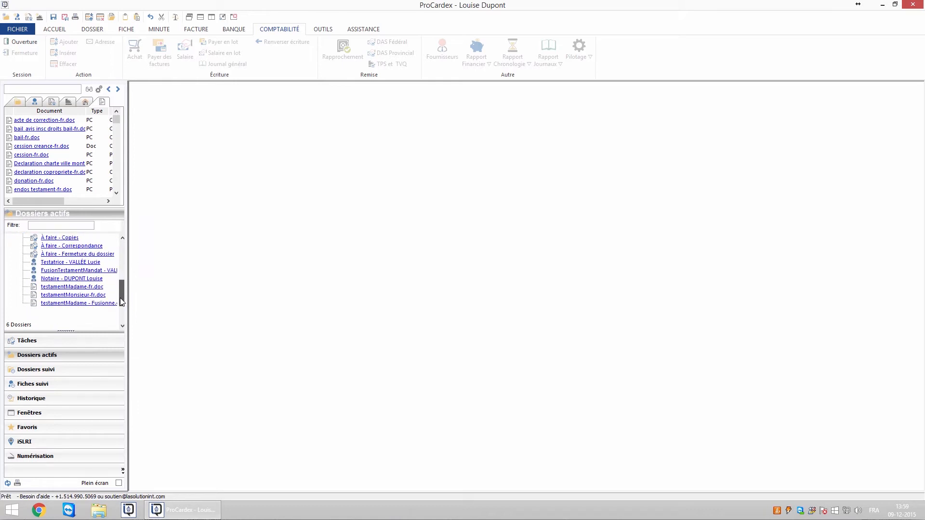
left_click(54, 370)
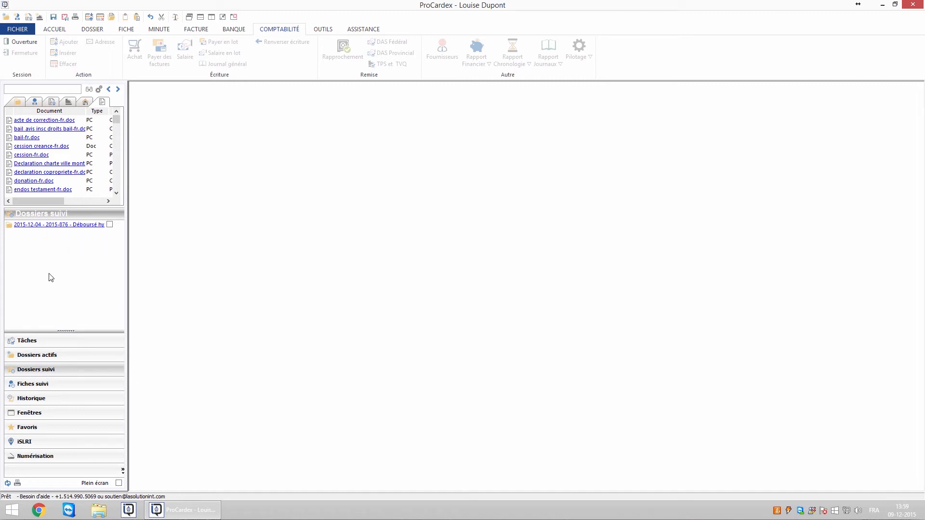
Show followed cards, then open LD15-003, the Banque Royale du Canada card and minute 367 from Historique
left_click(49, 385)
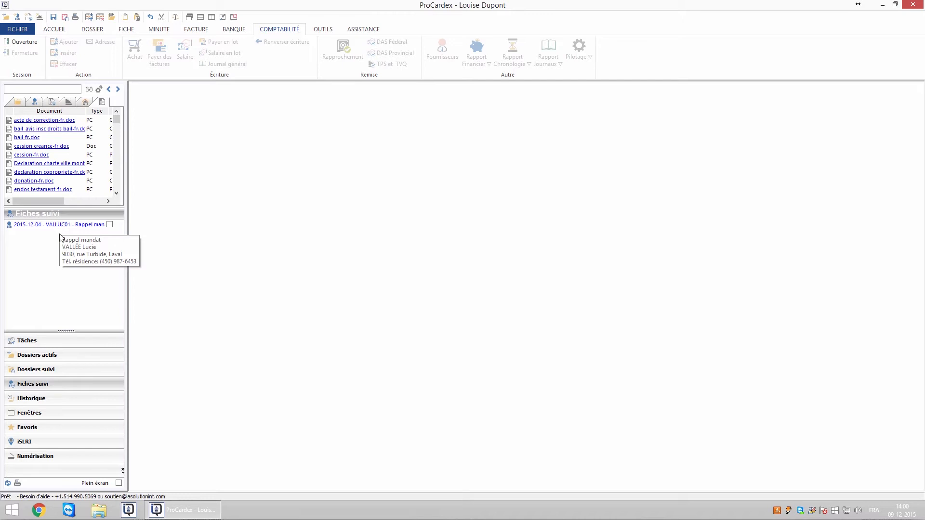
left_click(44, 401)
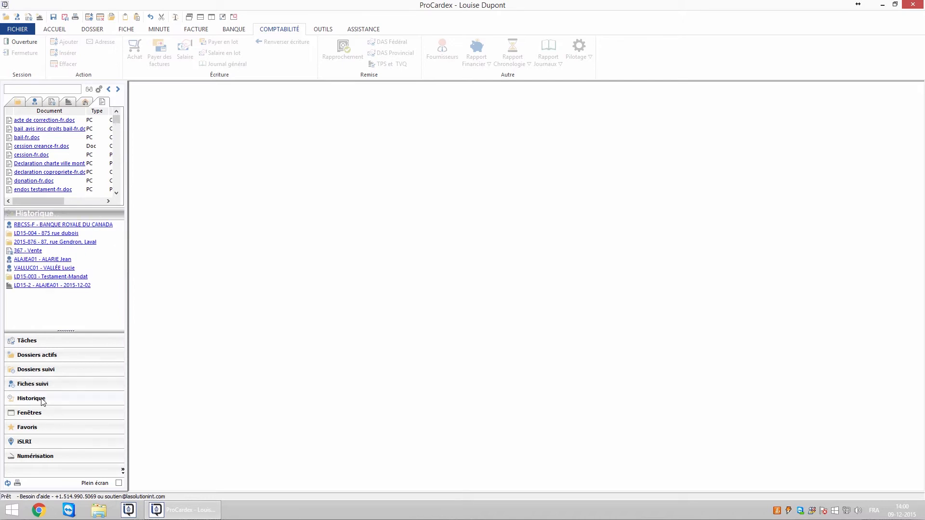
left_click(41, 243)
left_click(45, 224)
left_click(30, 251)
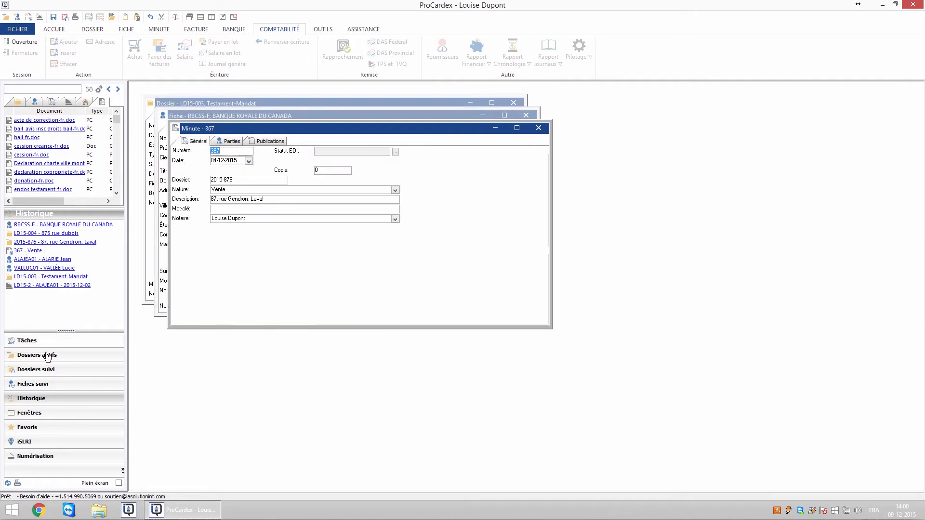
Check the open windows and favourites lists, then close all open windows
left_click(41, 413)
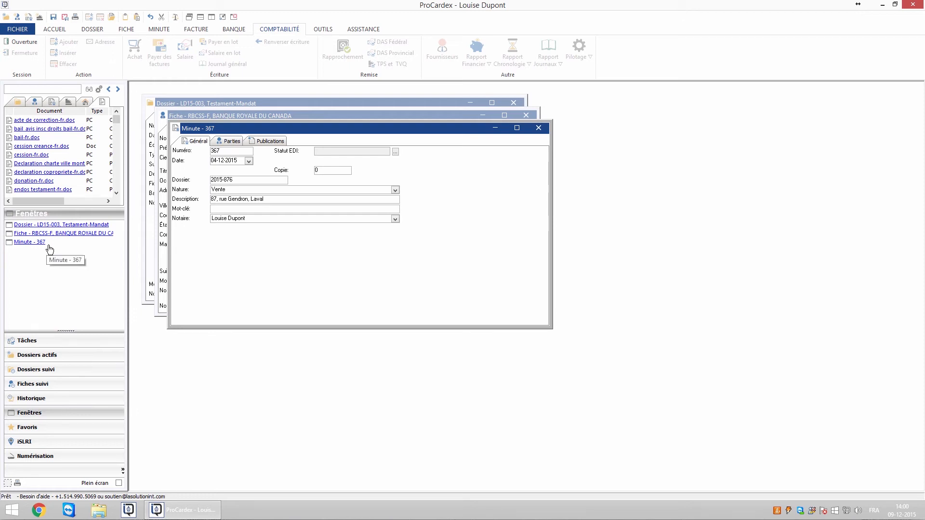
left_click(34, 428)
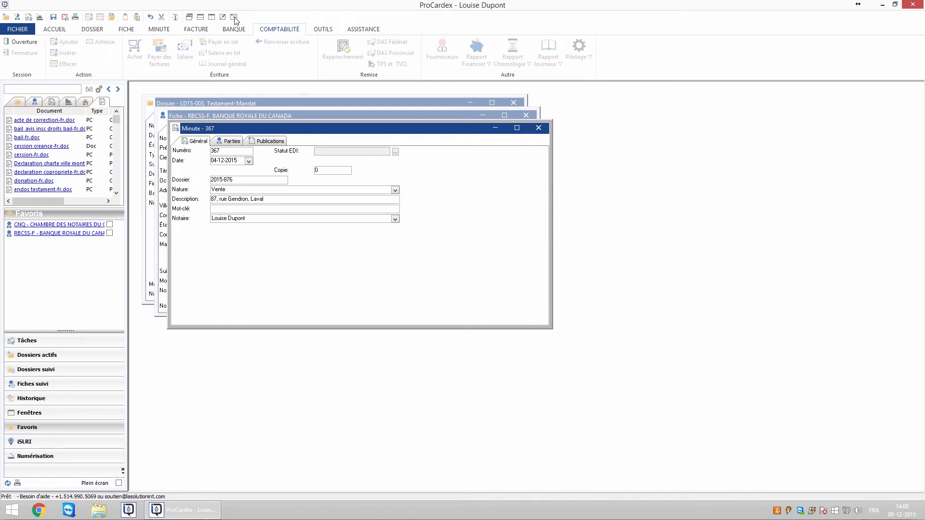
left_click(234, 17)
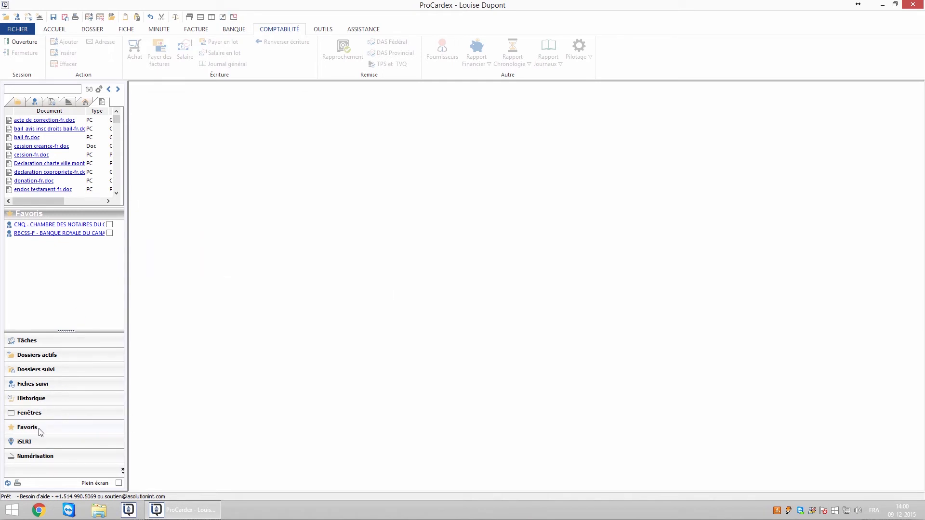
Show the iSLRI folder tree and expand then collapse the En traitements (1129) group
left_click(37, 443)
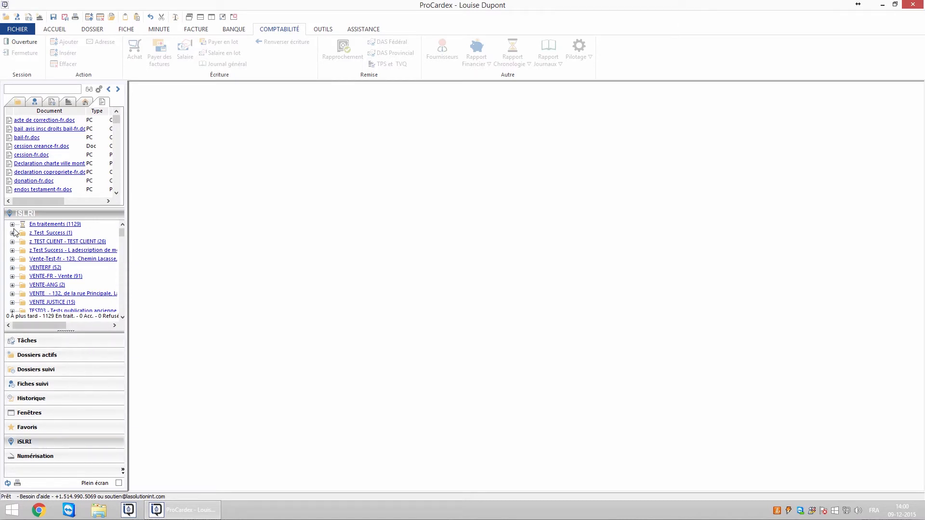
left_click(12, 225)
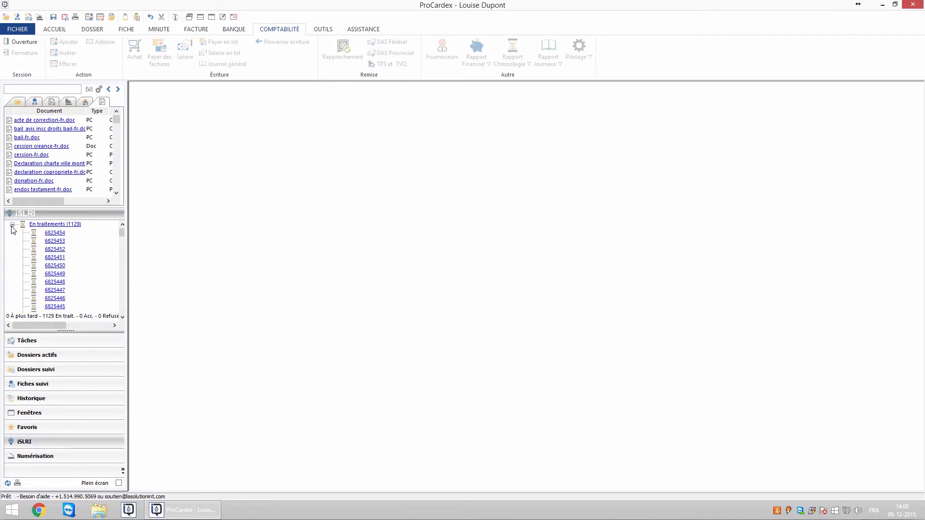
left_click(12, 226)
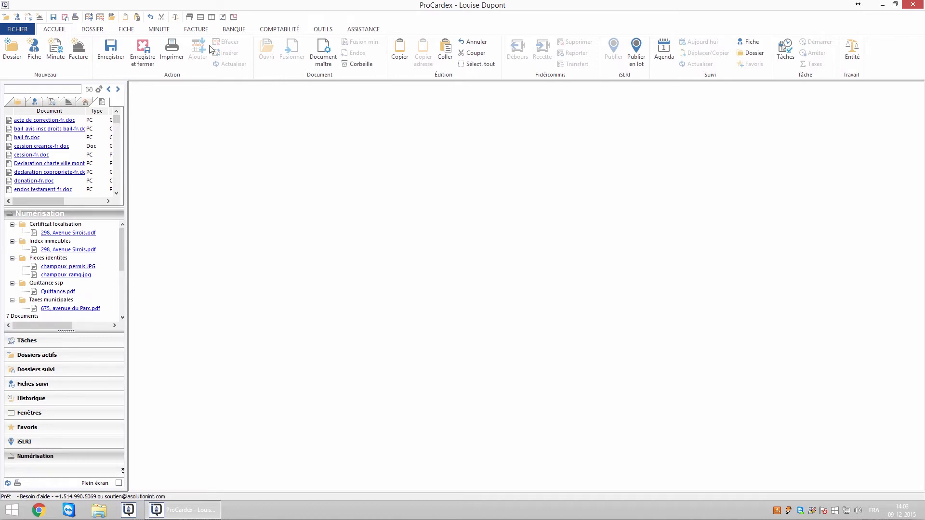
Choose the current notary in the Entité list and confirm it as the working entity
left_click(852, 59)
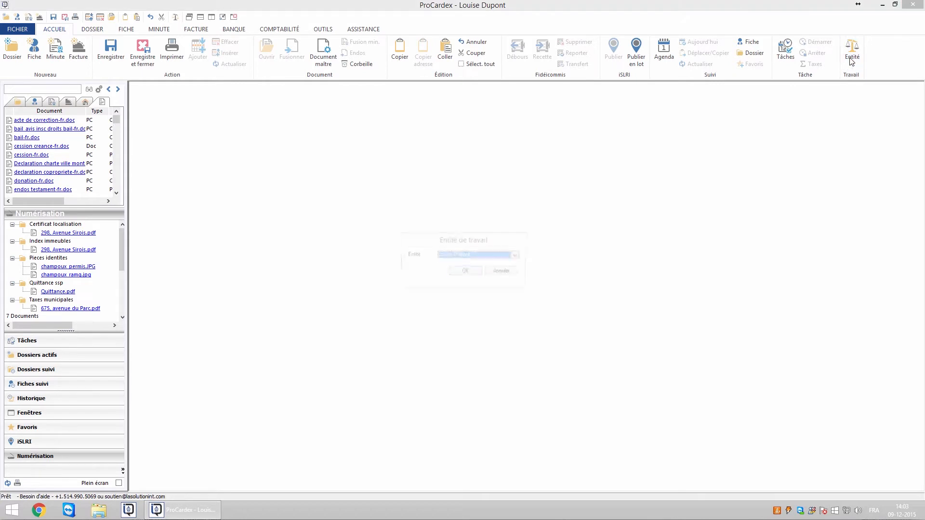
left_click(519, 256)
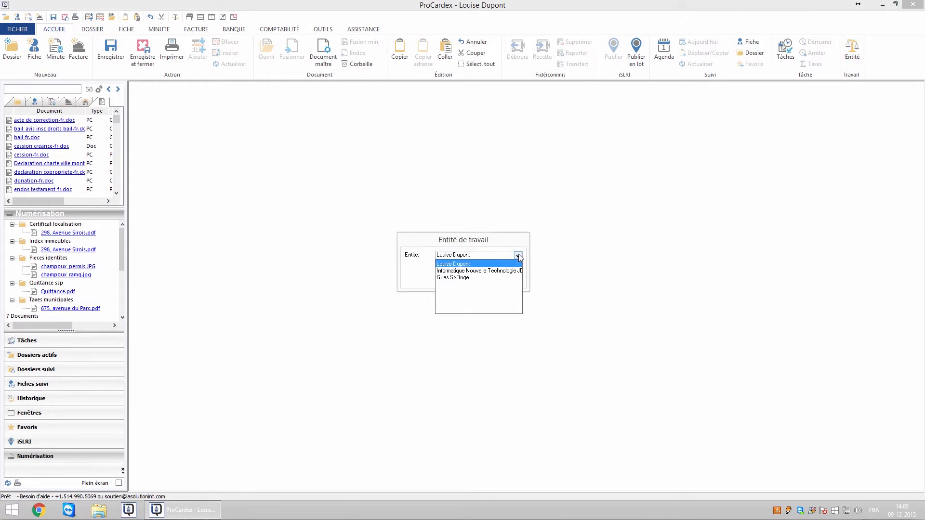
left_click(477, 265)
left_click(465, 272)
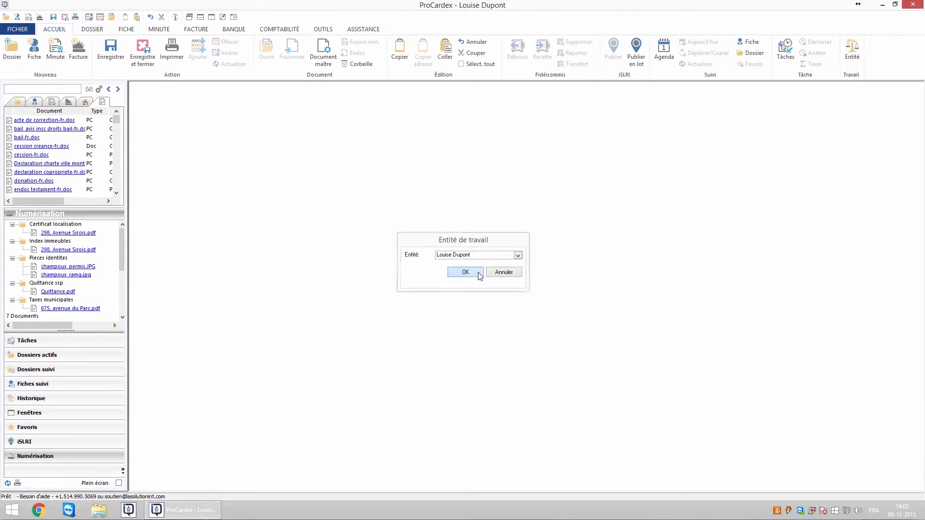
Create a new dossier assigned to the current notary, language Français, type Prêt/Vente/Quittance
left_click(9, 51)
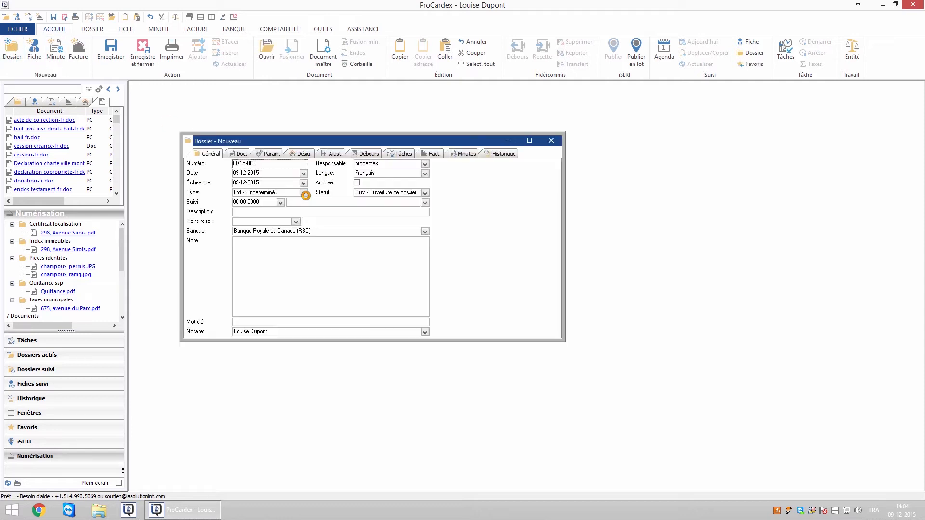
left_click(425, 163)
left_click(372, 180)
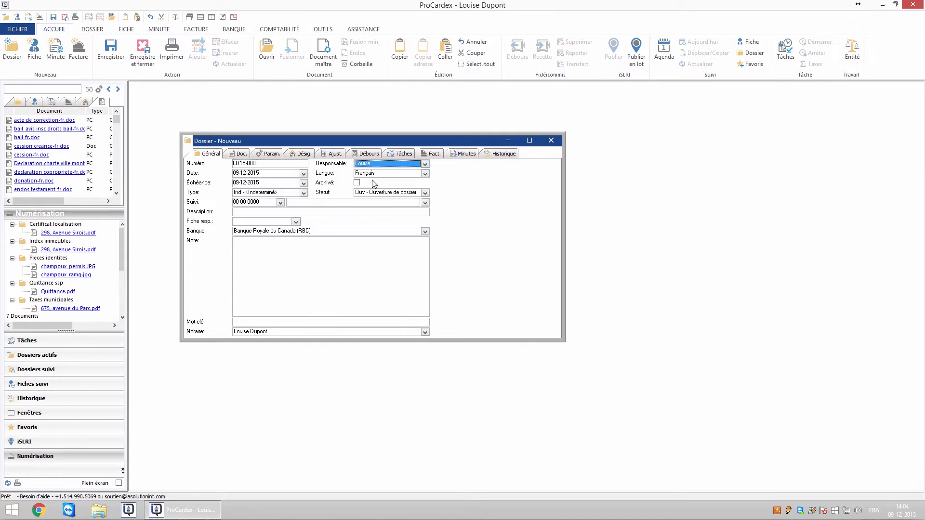
left_click(425, 174)
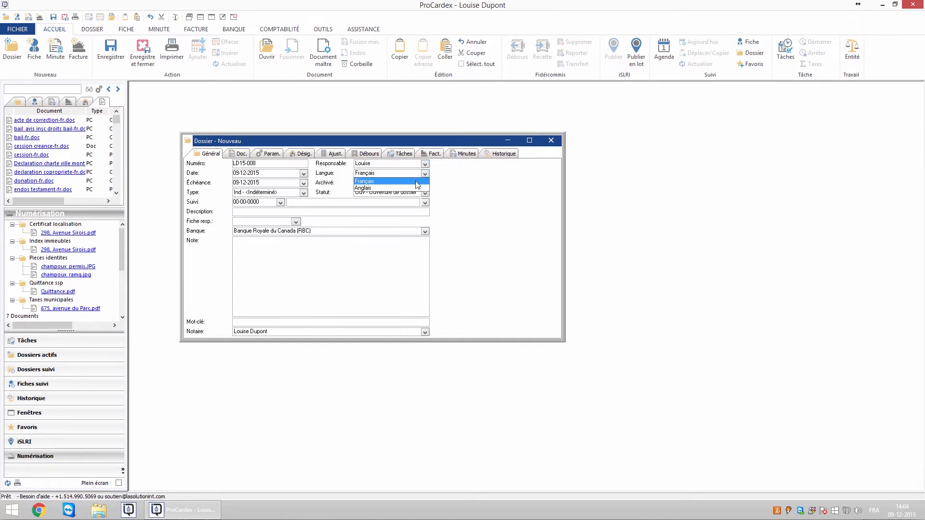
left_click(417, 185)
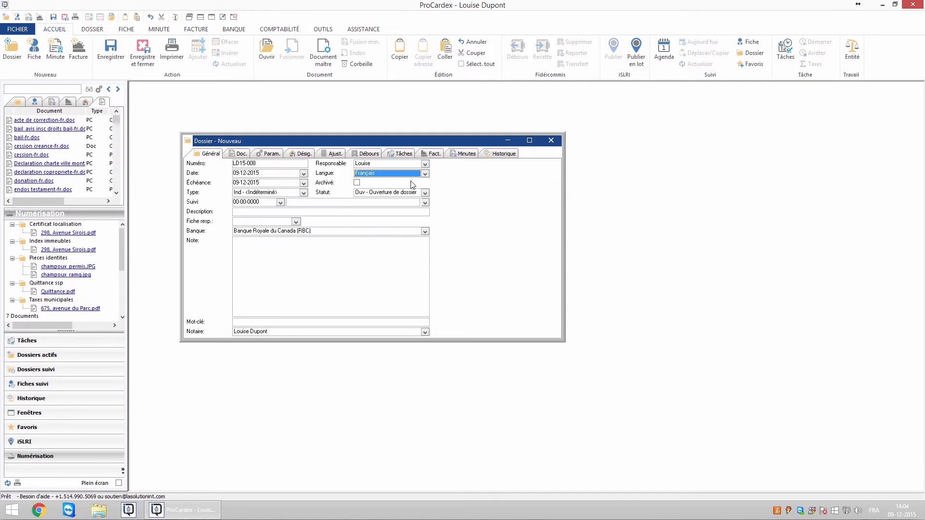
left_click(304, 193)
left_click_drag(382, 224, 381, 230)
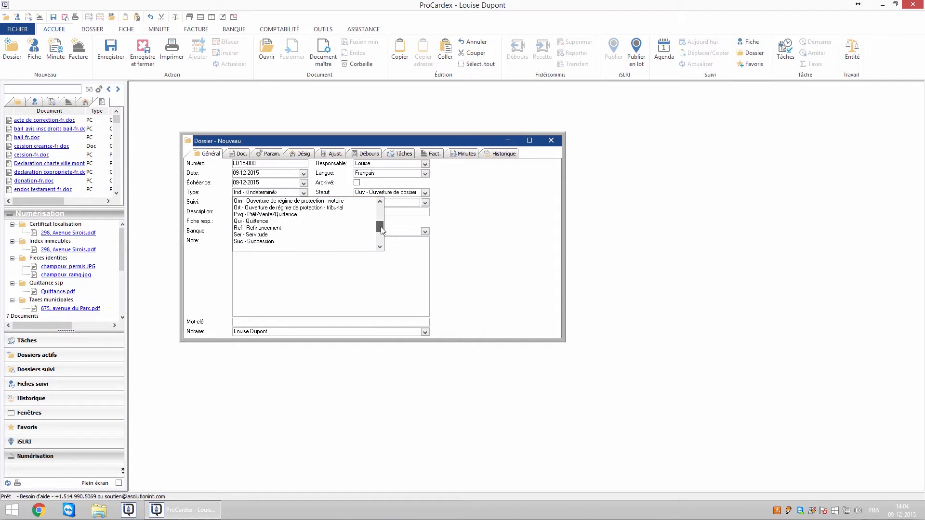
left_click(297, 214)
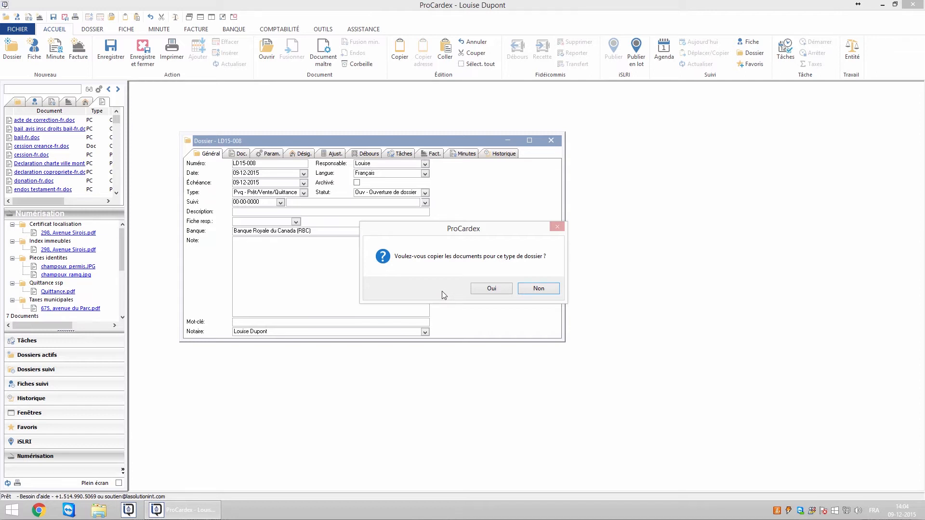
Accept copying the standard documents and tasks, then view the nine copied documents
left_click(494, 292)
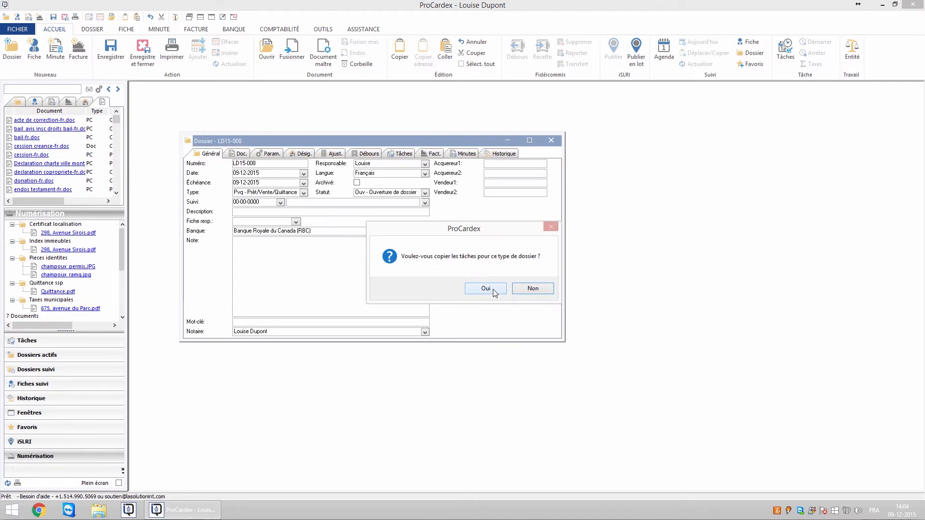
left_click(494, 291)
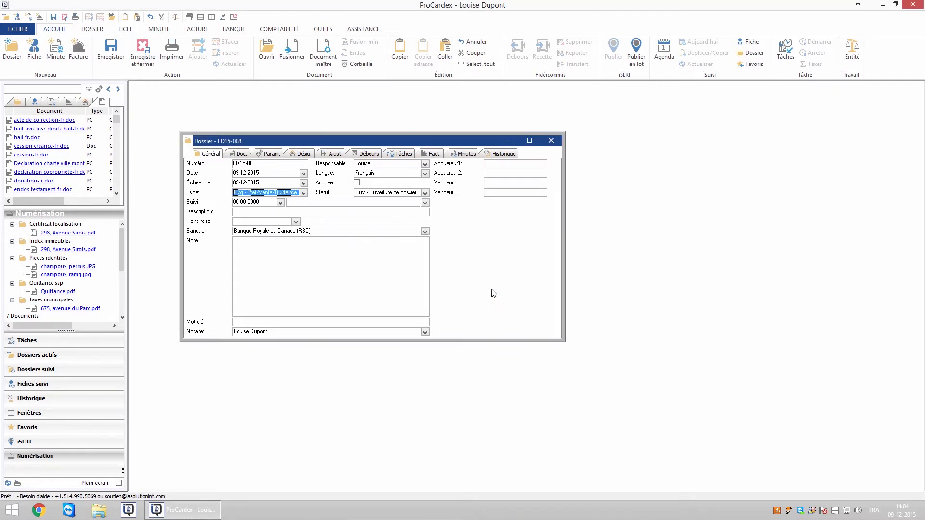
left_click(240, 154)
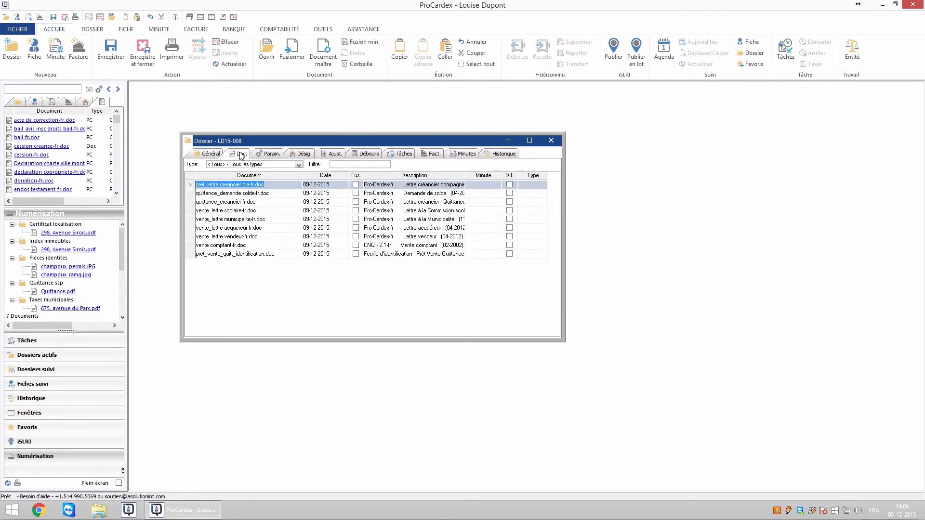
Review LD15-008's task list, starting with Réception du mandat, then return to its Général tab
left_click(398, 155)
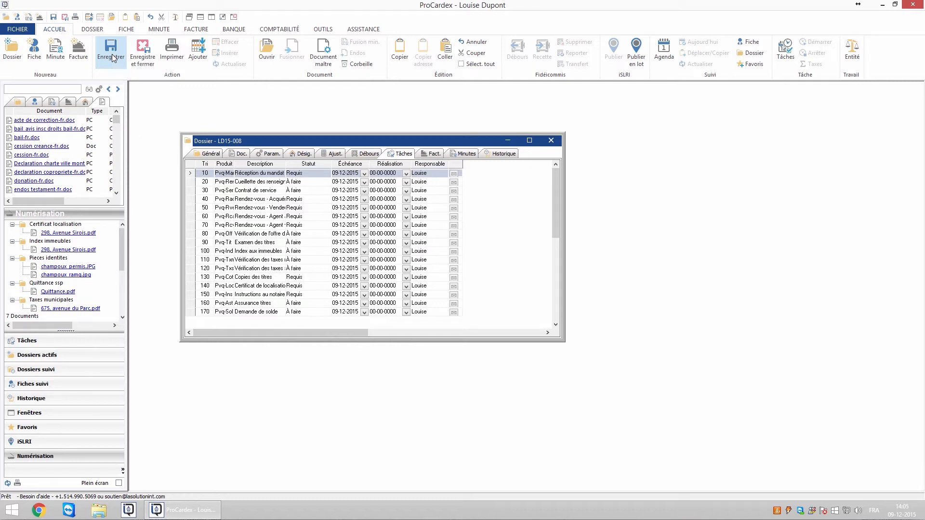
left_click(112, 58)
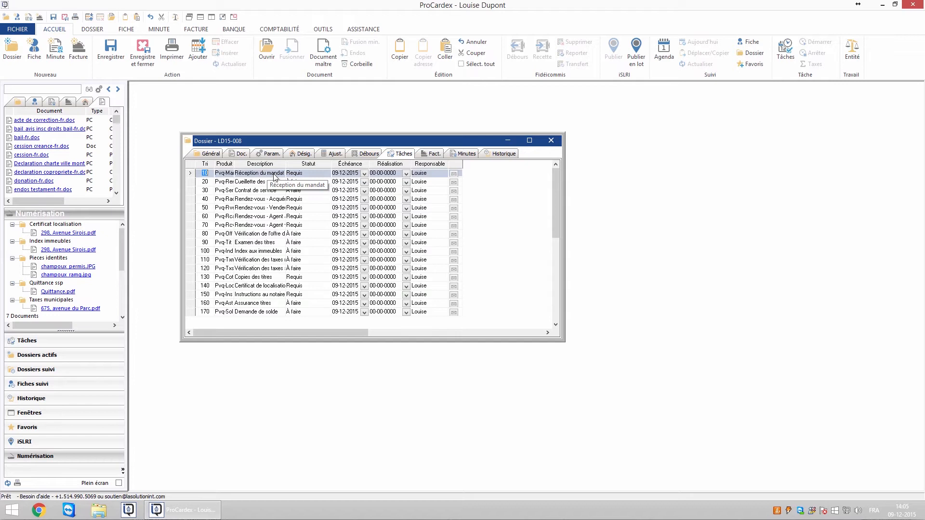
left_click(211, 154)
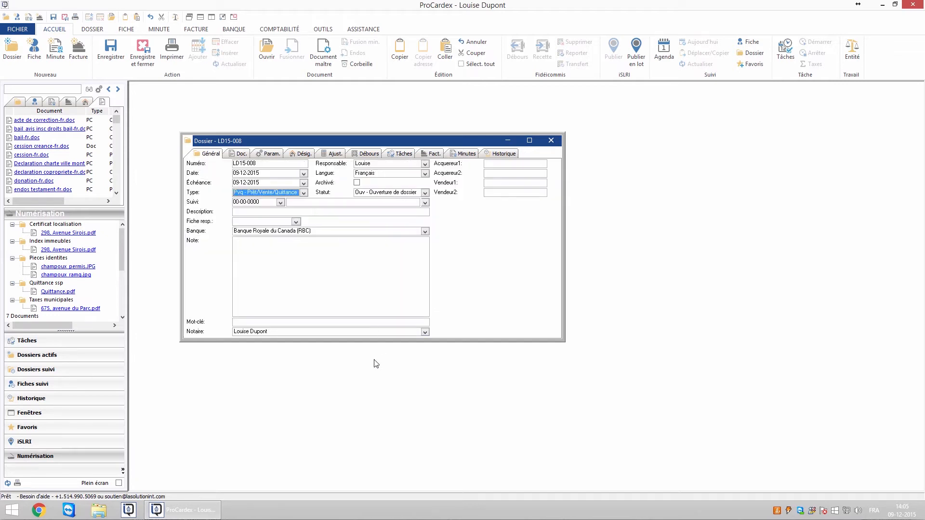
Paste the property address into LD15-008's Description, start a note, and view its Param. list
left_click(260, 212)
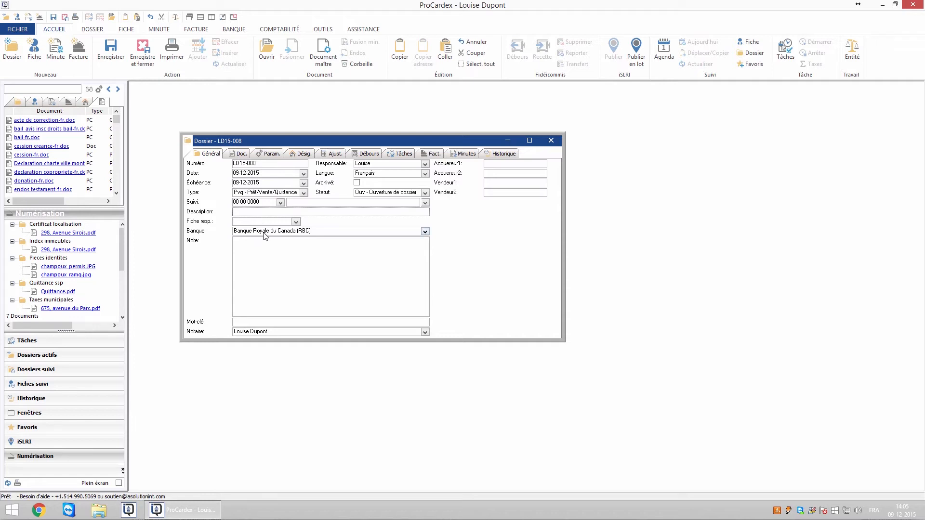
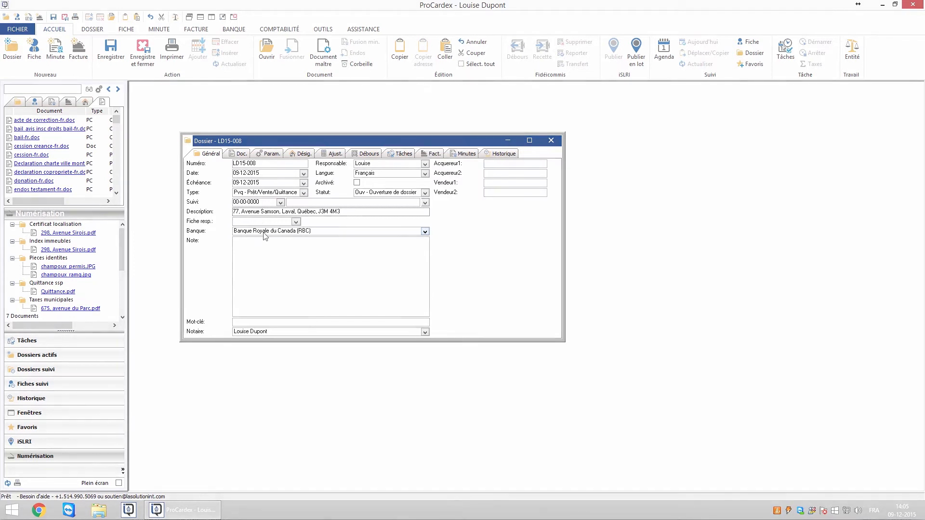
left_click(357, 304)
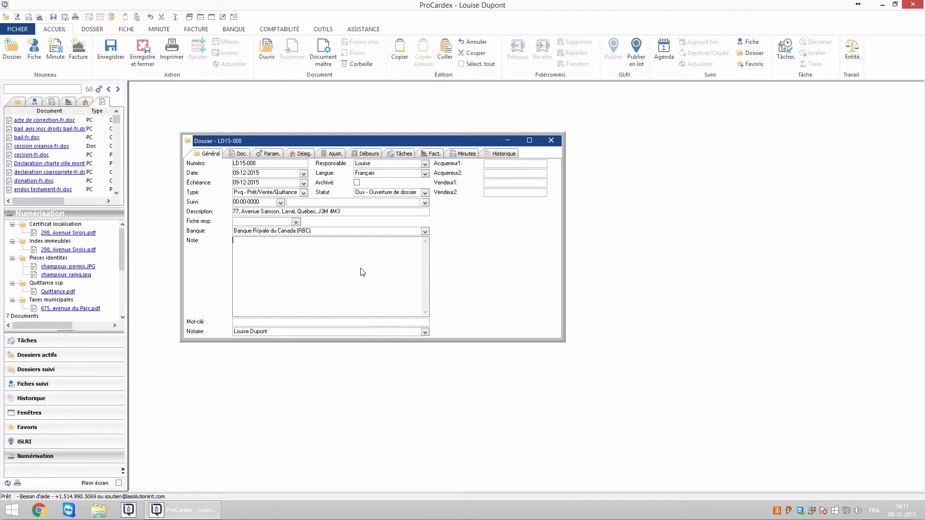
left_click(270, 154)
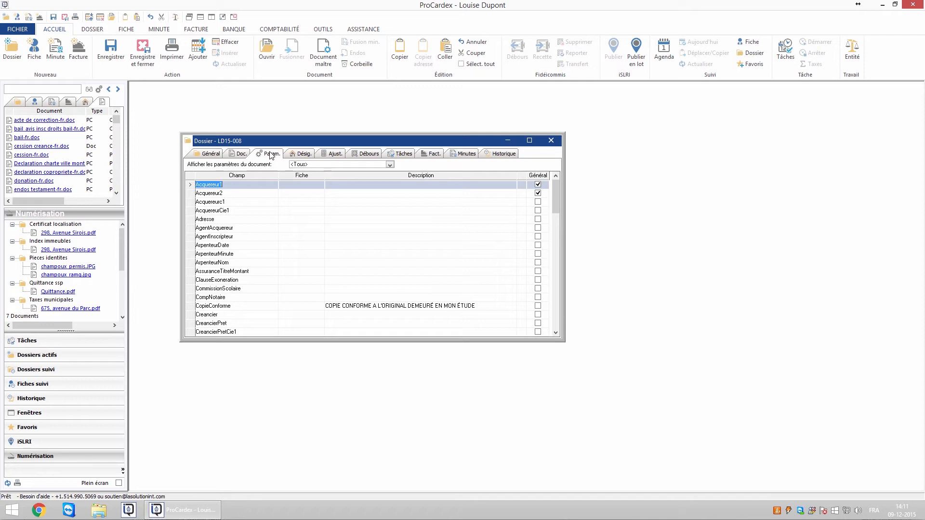
Filter the dossier parameters to pret_vente_quitt_identification.doc and show the contacts list in the side panel
left_click(390, 165)
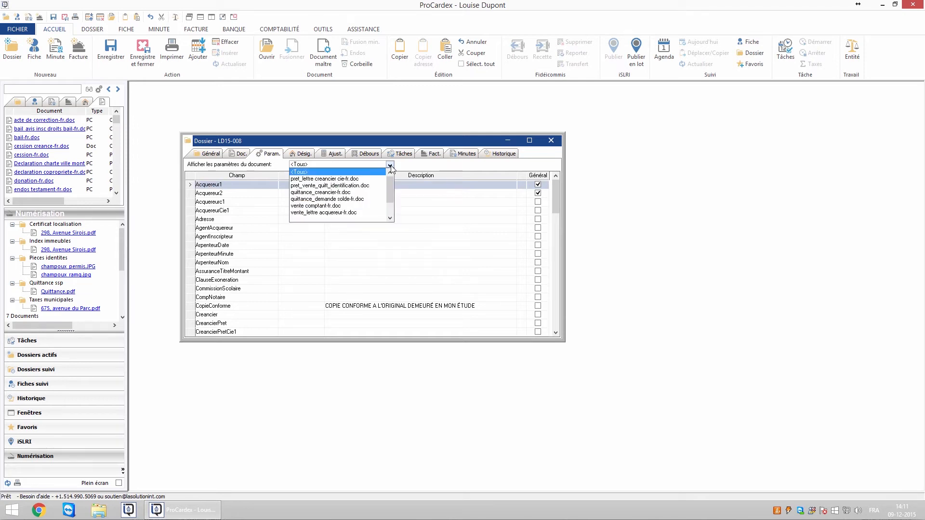
left_click(337, 186)
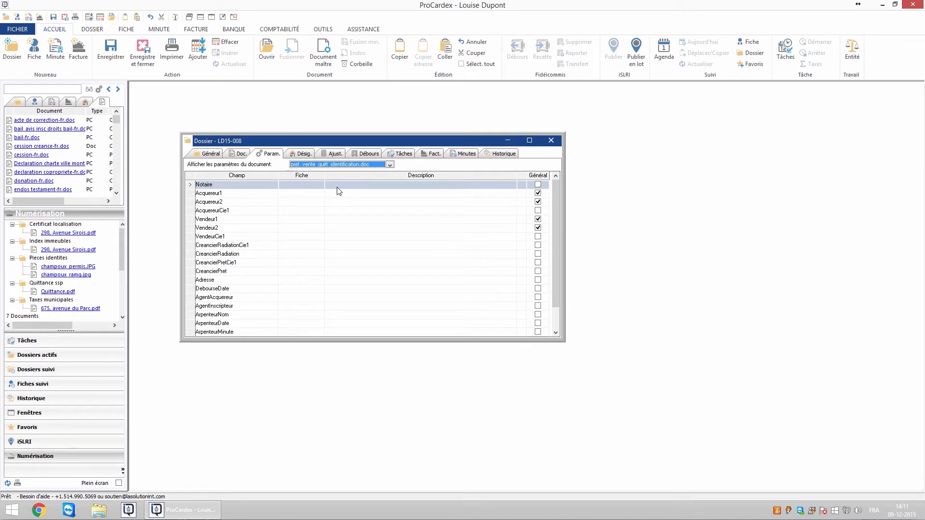
left_click(35, 102)
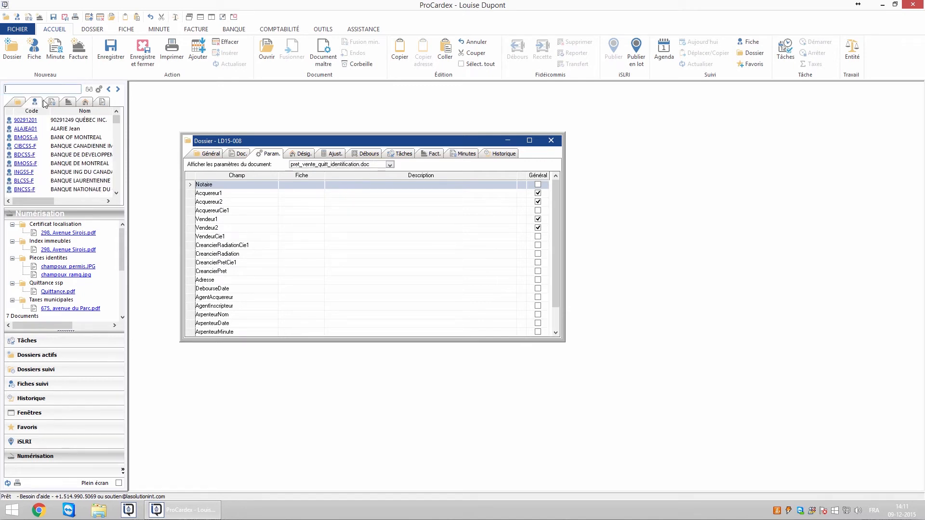
Search contacts for 'scotia' and assign SCOHYPSS-F to CreancierPretCie1
left_click_drag(118, 124, 116, 178)
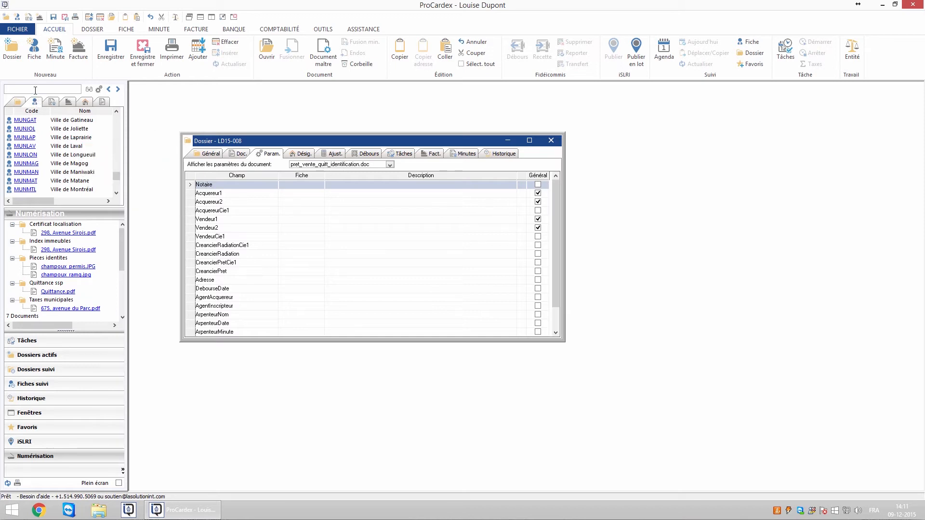
left_click(293, 265)
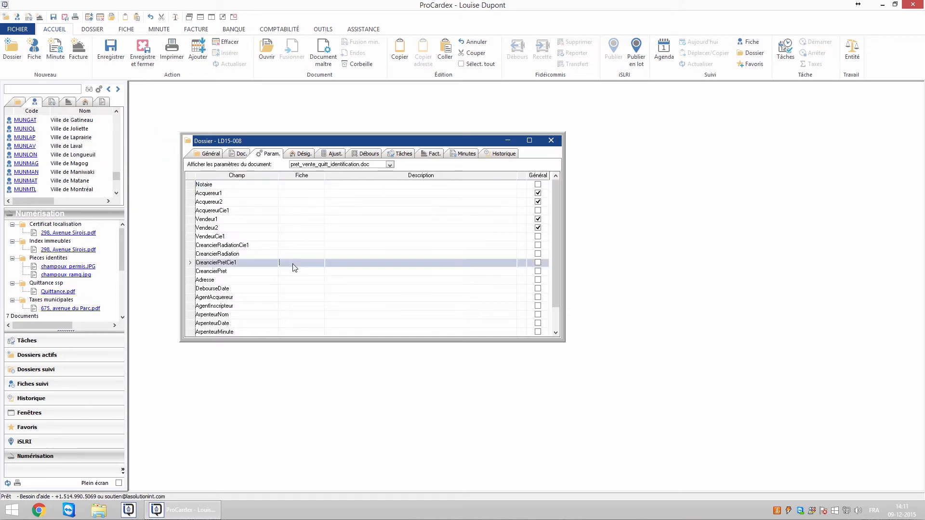
left_click(44, 89)
type("scotia")
key("Return")
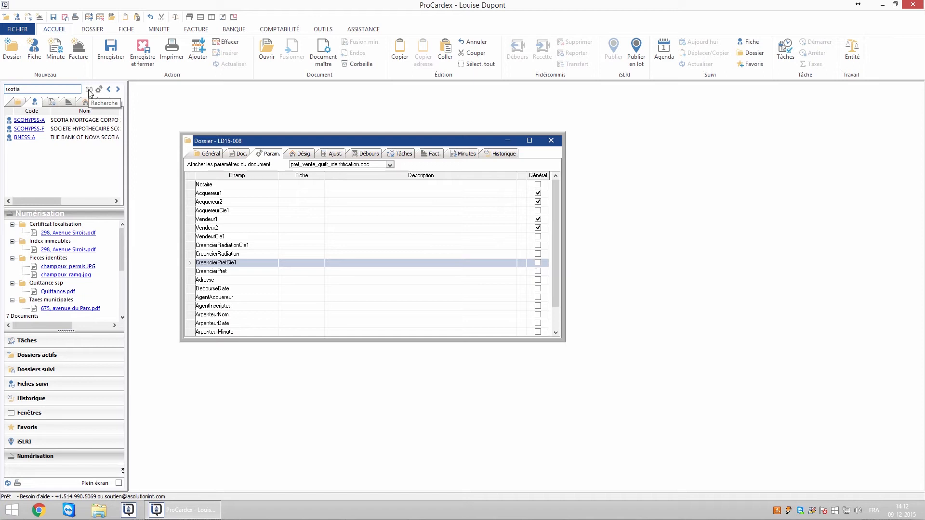
left_click(89, 91)
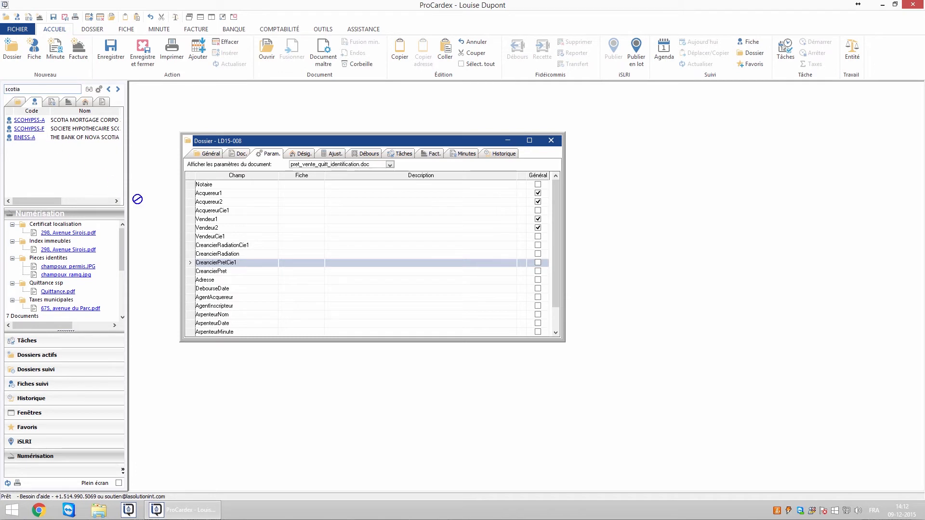
left_click_drag(301, 267, 302, 268)
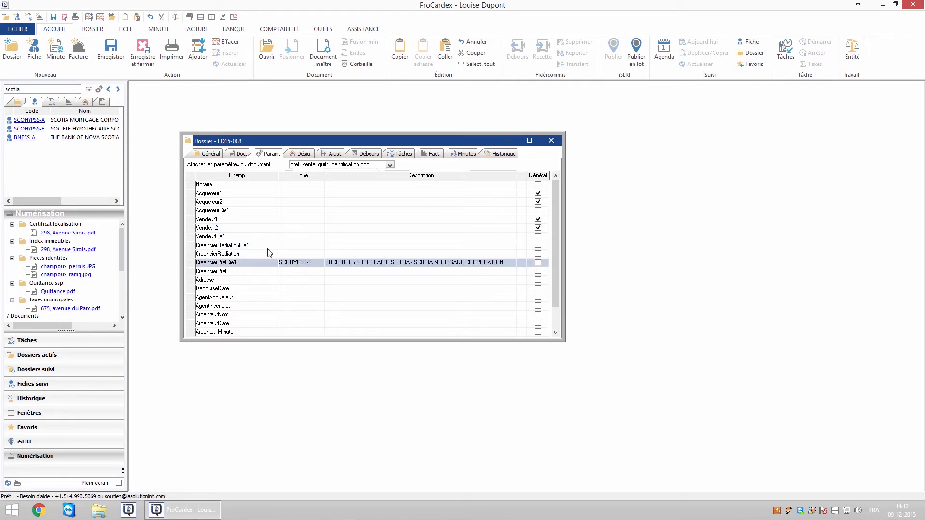
Assign BMOSS-F to CreancierRadiationCie1 via a 'bmo' search, and enter 'n' for the Notaire card
left_click(32, 90)
type("bmo")
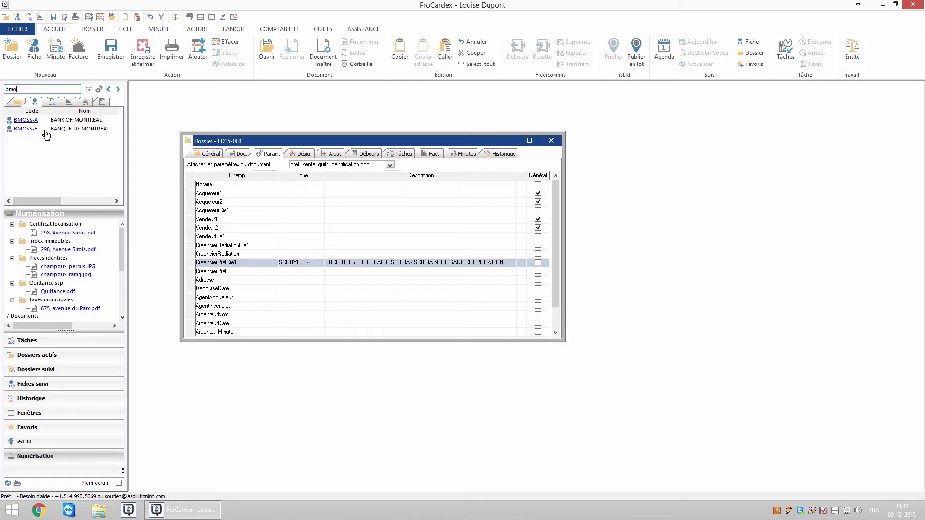
left_click_drag(31, 134, 291, 249)
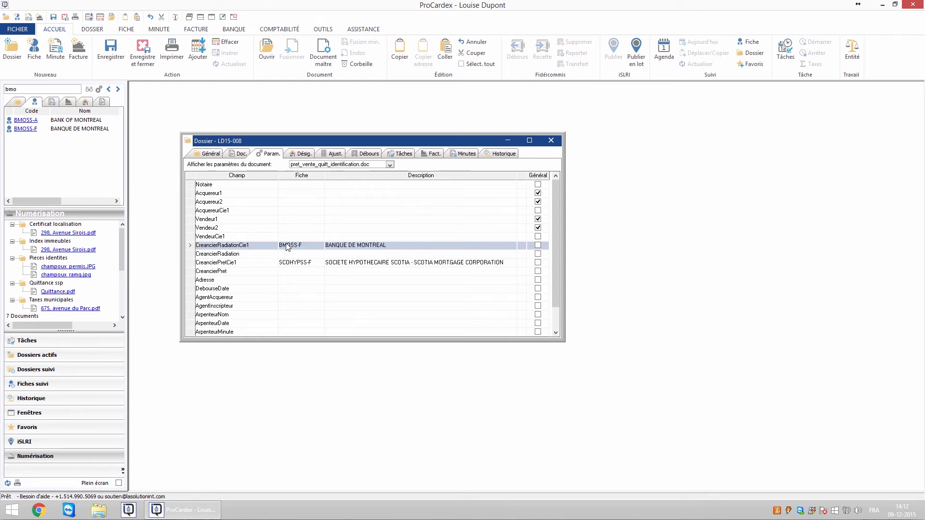
left_click(292, 184)
type("notaire")
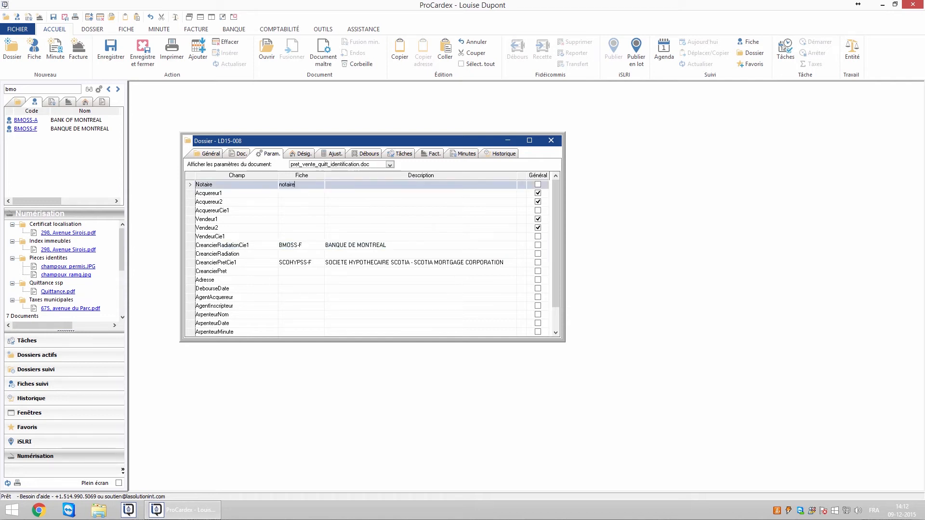
left_click(291, 193)
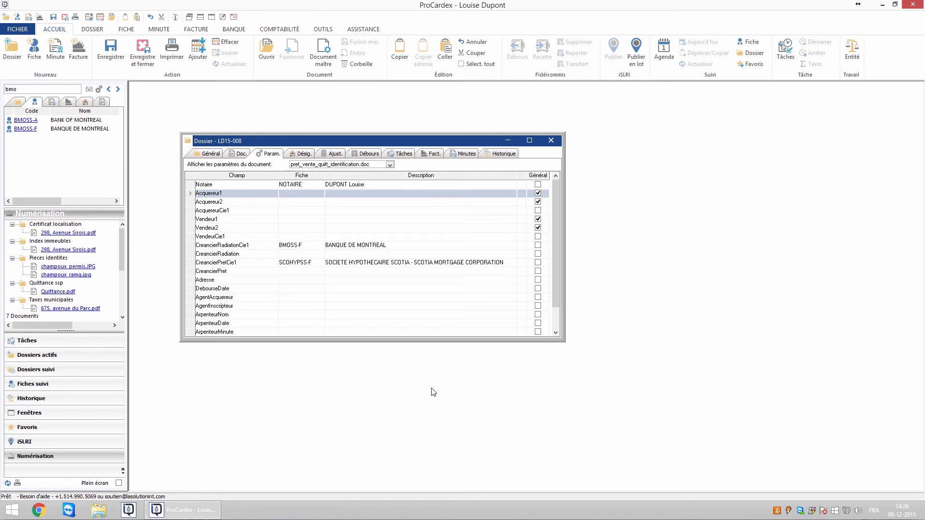
Create a new contact from Acquereur1 with title M. and the buyer's last and first name
left_click(33, 50)
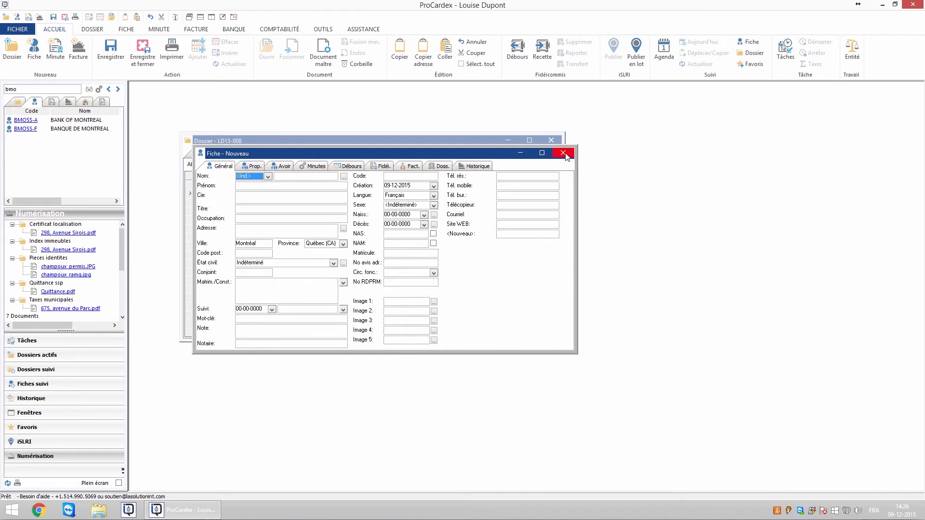
left_click(564, 153)
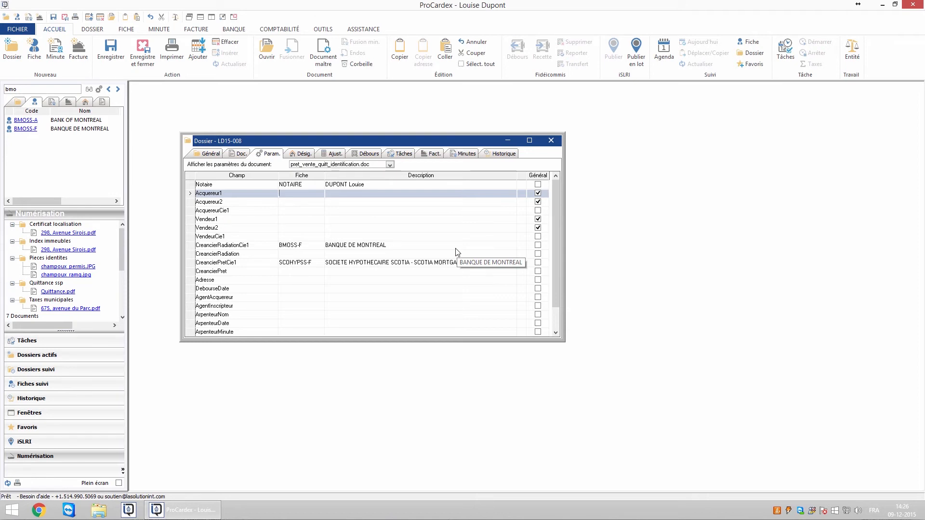
double_click(292, 193)
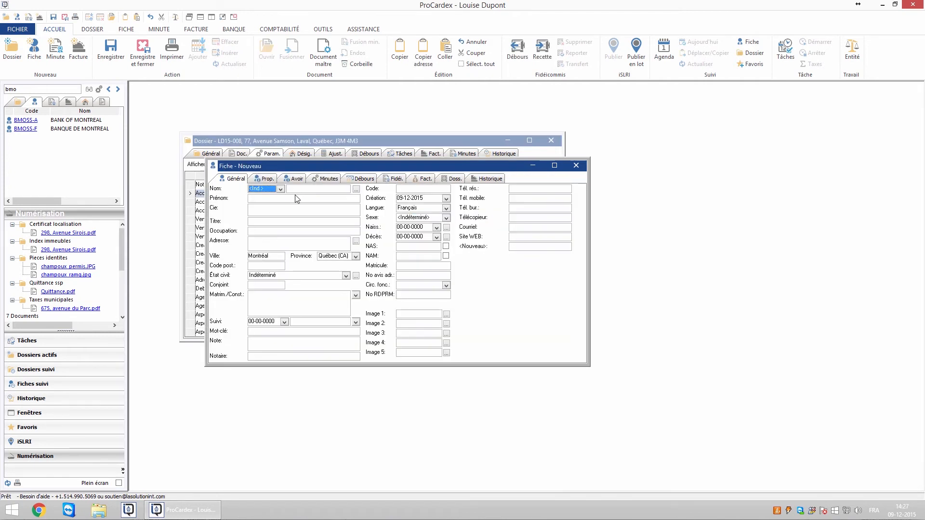
left_click(280, 189)
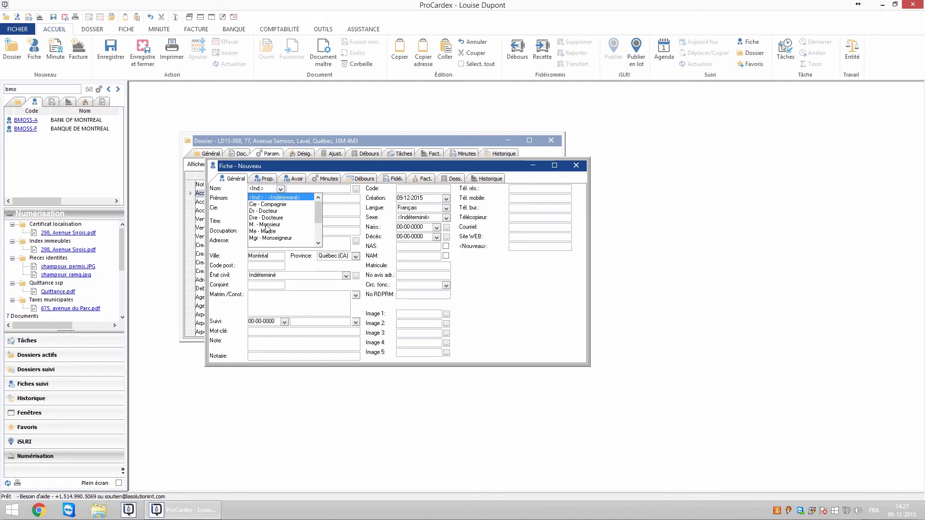
left_click(281, 207)
left_click(296, 190)
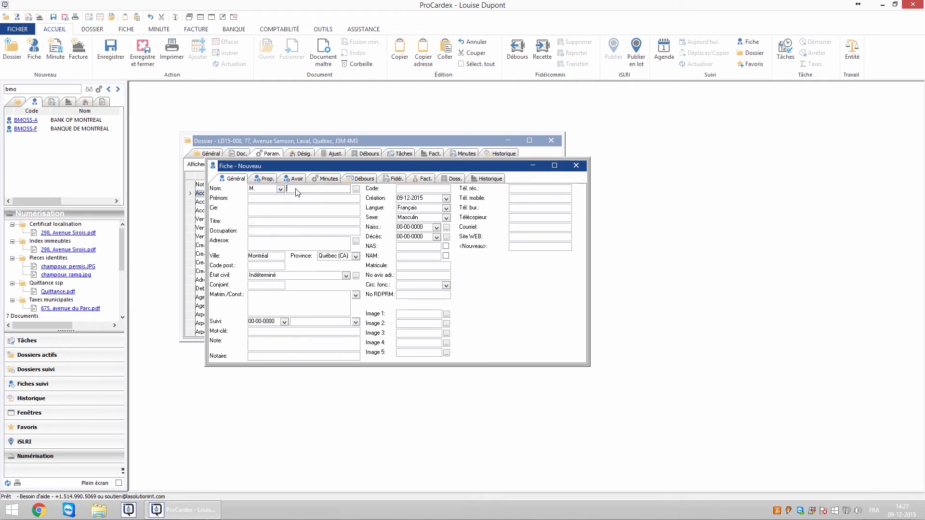
key("Tab")
key("Tab")
left_click(110, 50)
Fill in the buyer's street address, postal code, home and mobile phones, then save and close
left_click(250, 244)
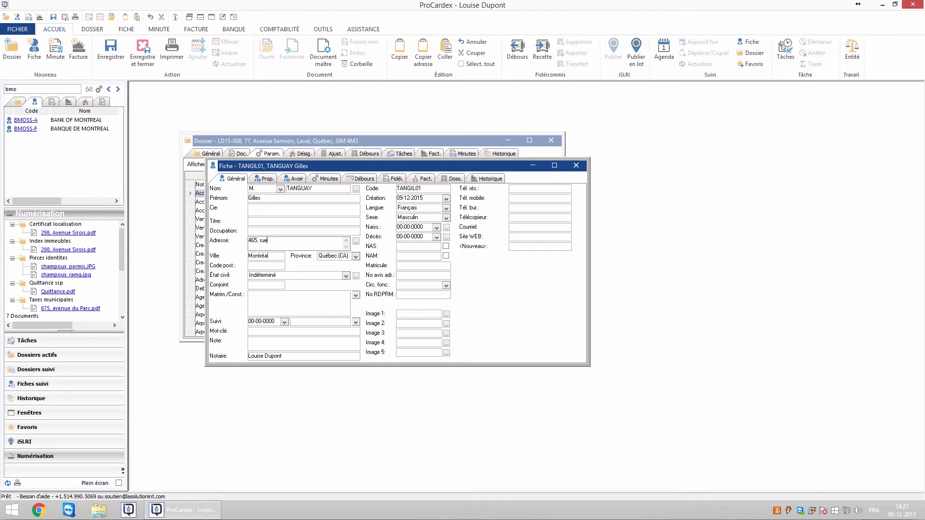
key("Tab")
key("Tab")
key("Tab")
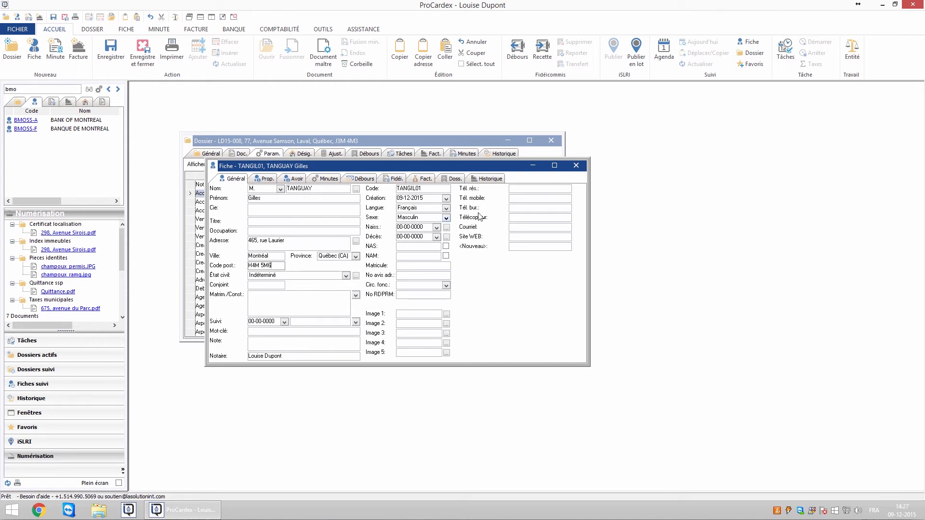
left_click(517, 191)
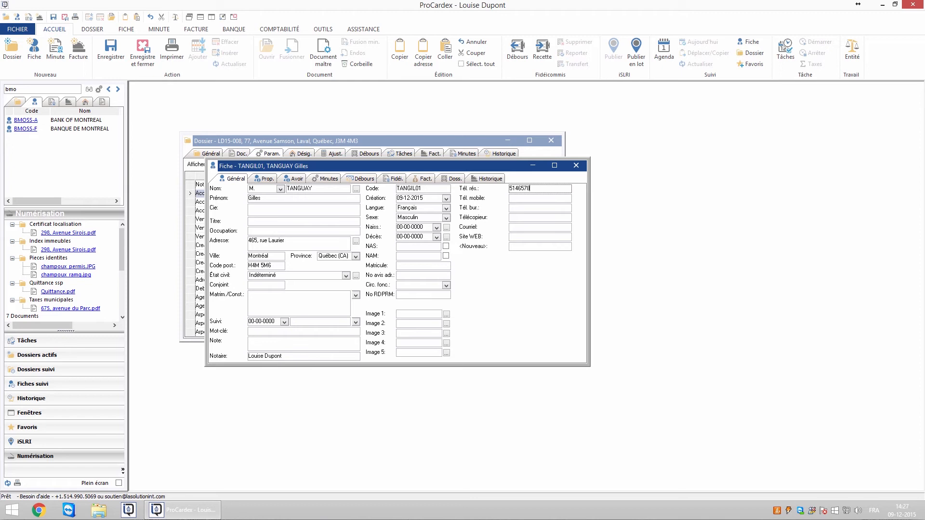
left_click(522, 201)
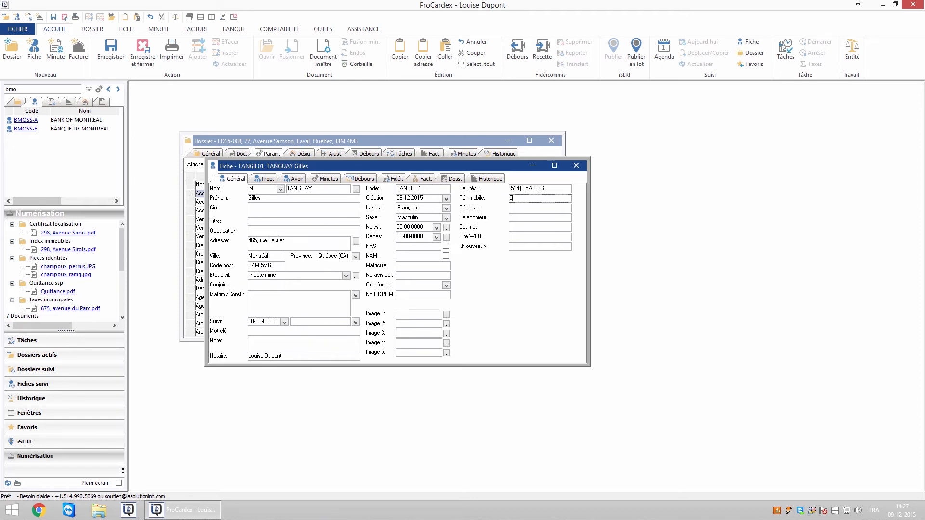
key("Tab")
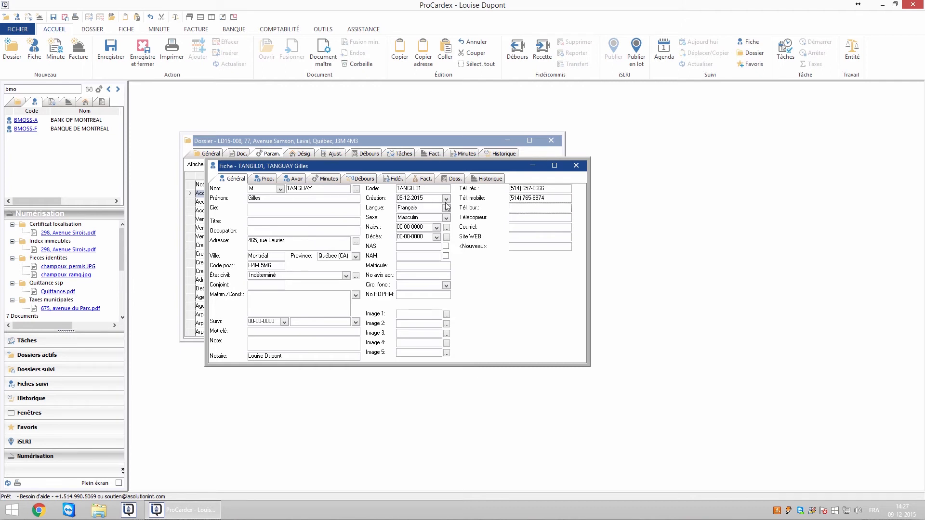
left_click(147, 63)
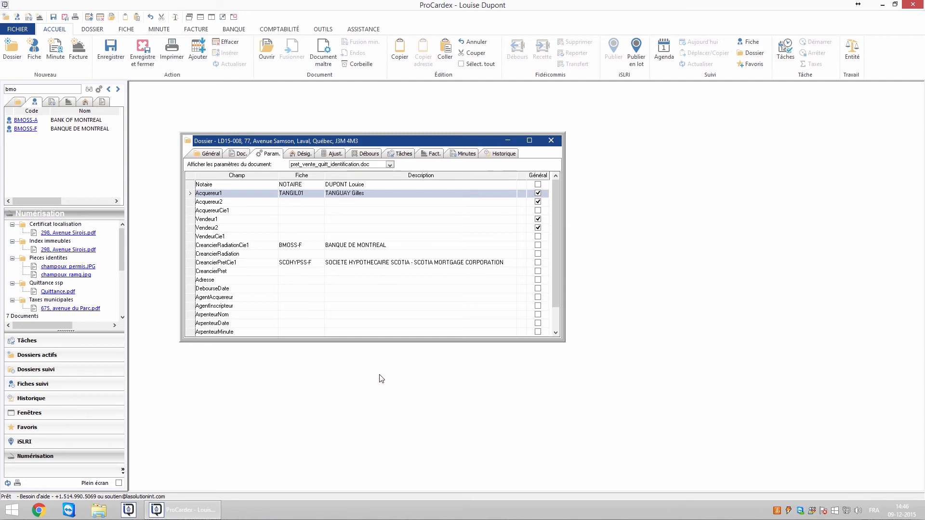
Open the buyer's linked contact card and create a new spouse card from its Conjoint field
double_click(293, 198)
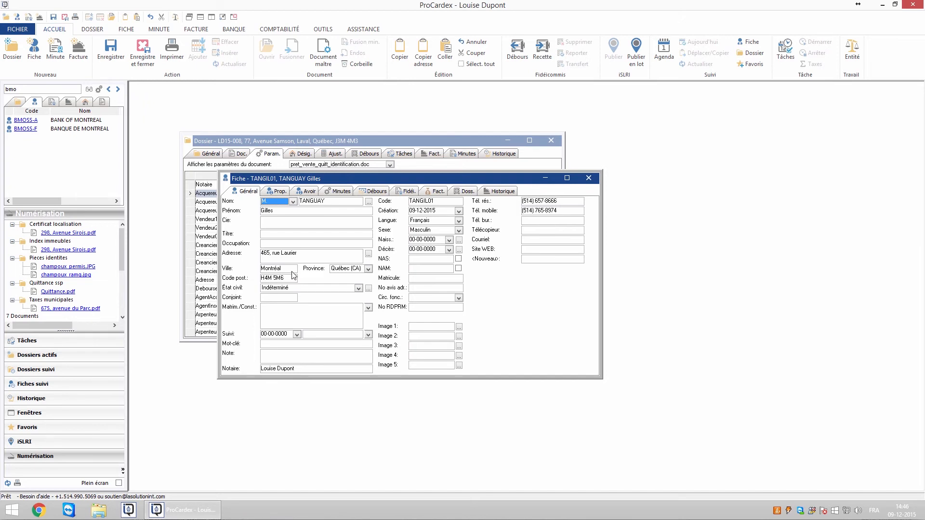
left_click(127, 30)
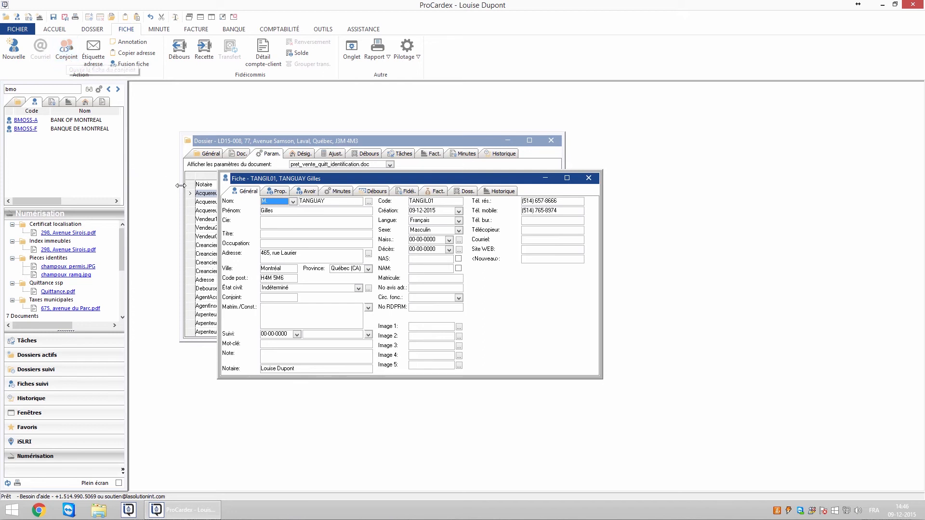
left_click(279, 297)
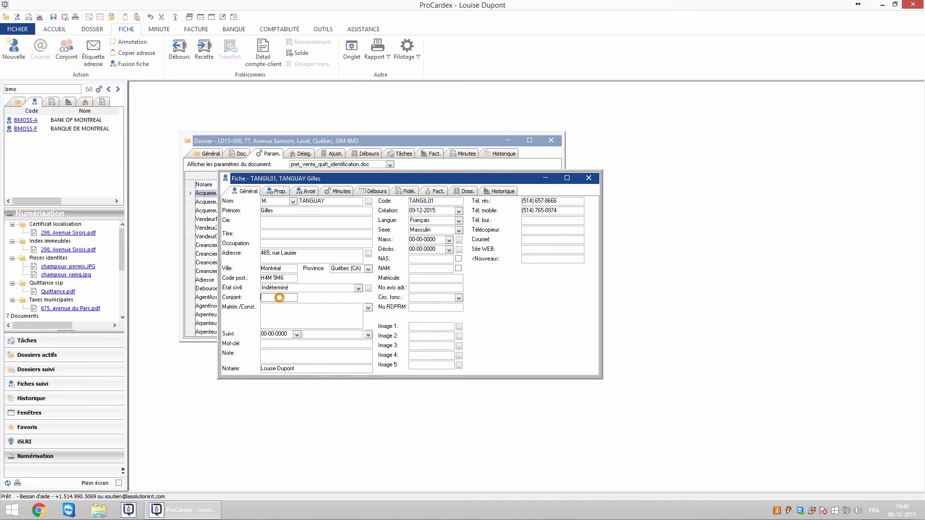
double_click(279, 298)
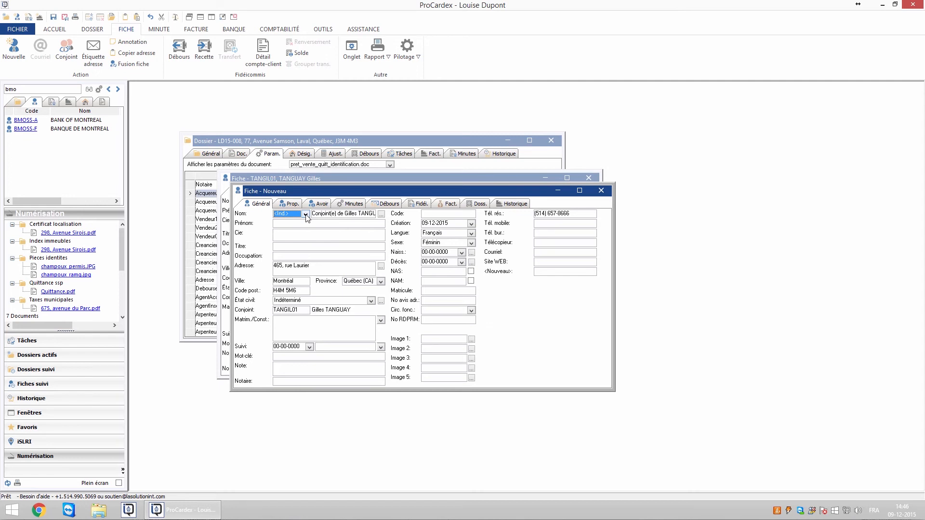
On the spouse card, keep the copied address and phone, set title Mme, and enter her names
left_click(308, 273)
left_click(548, 217)
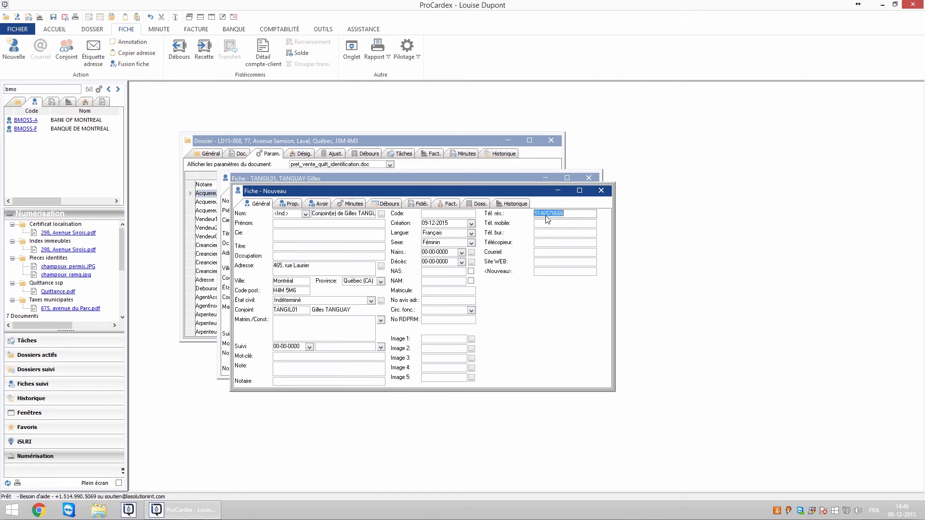
left_click(330, 236)
left_click(305, 213)
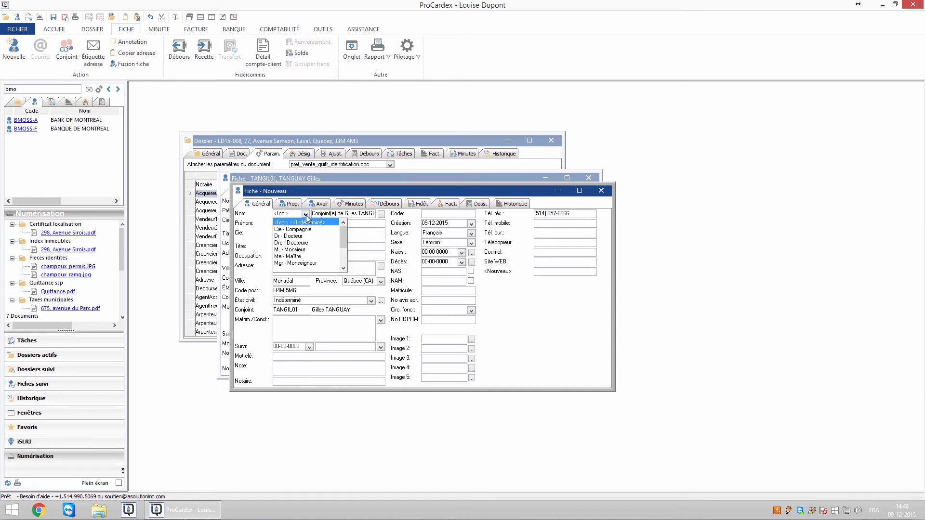
left_click_drag(343, 231, 343, 256)
left_click(310, 256)
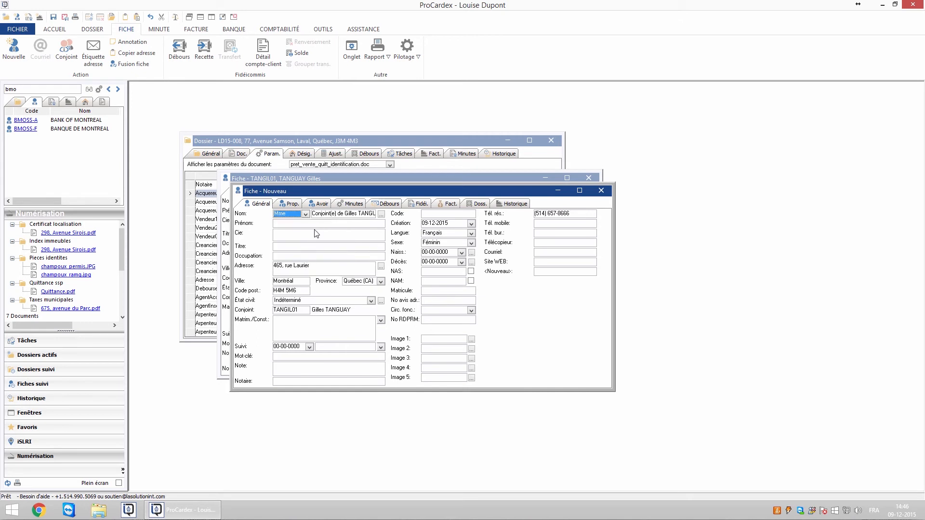
left_click(318, 216)
key("Tab")
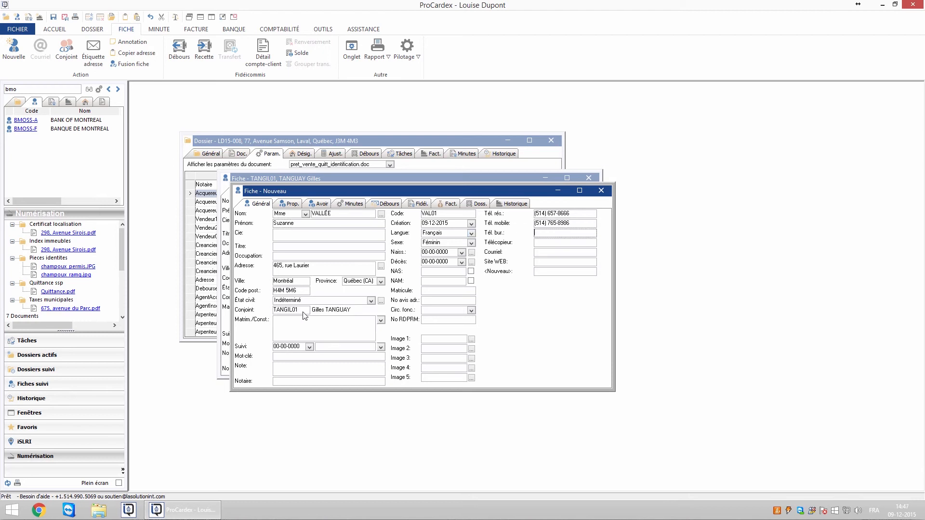
Save and close the spouse's new card with its spouse link
left_click(304, 313)
left_click(54, 29)
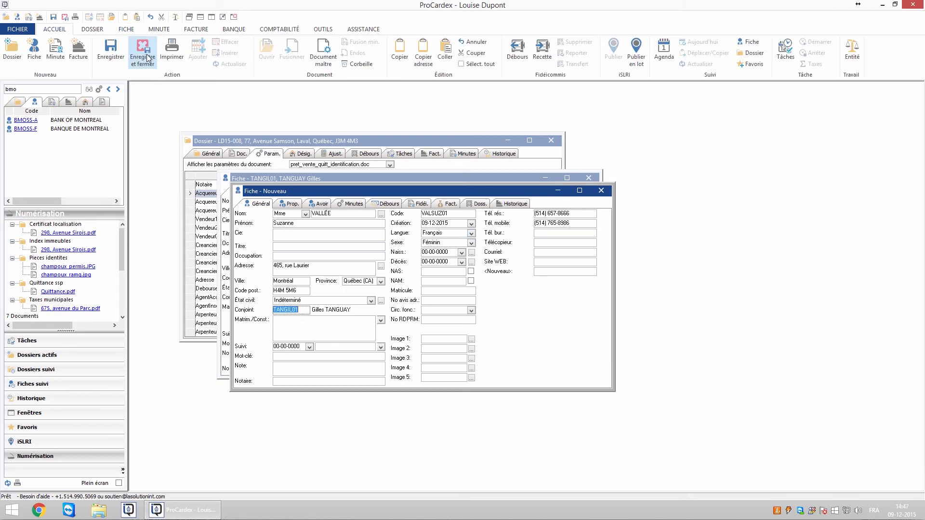
left_click(143, 51)
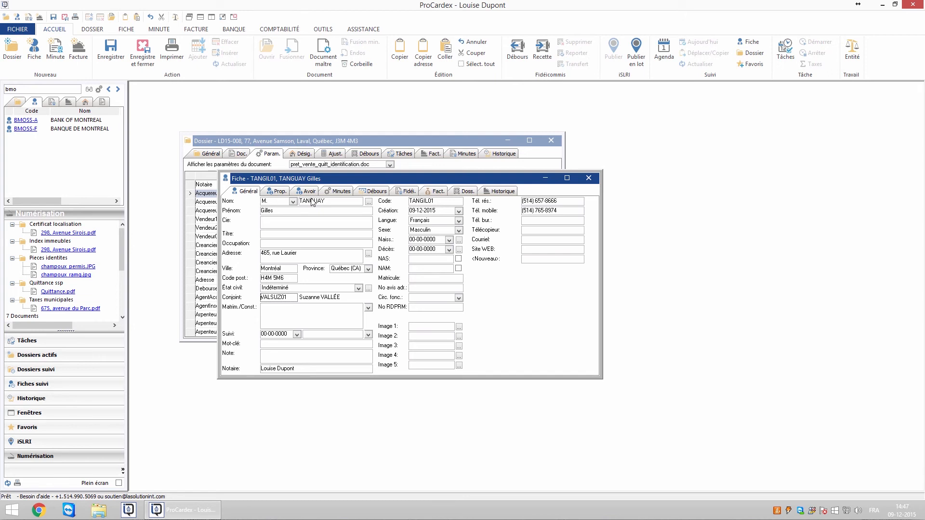
Close the buyer's card and, on the Général form, assign the spouse's searched contact to Acquereur2
key("Escape")
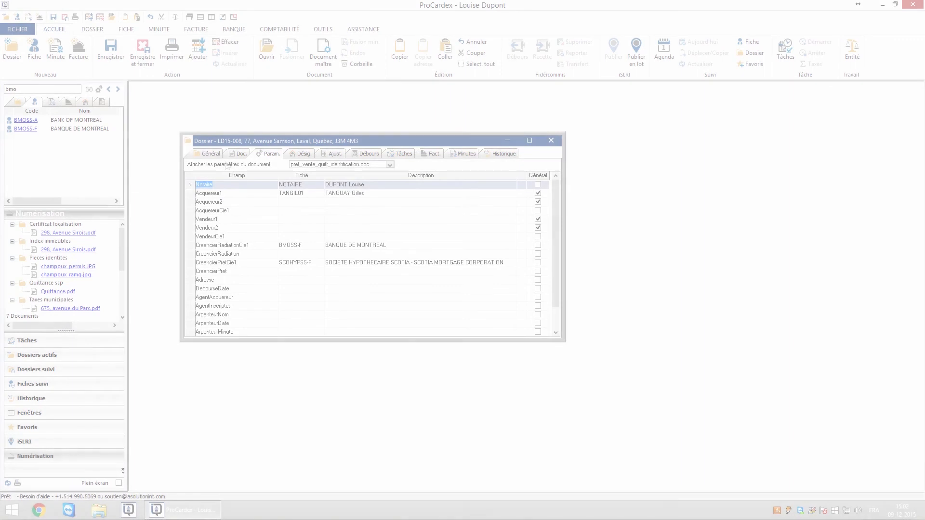
left_click(213, 155)
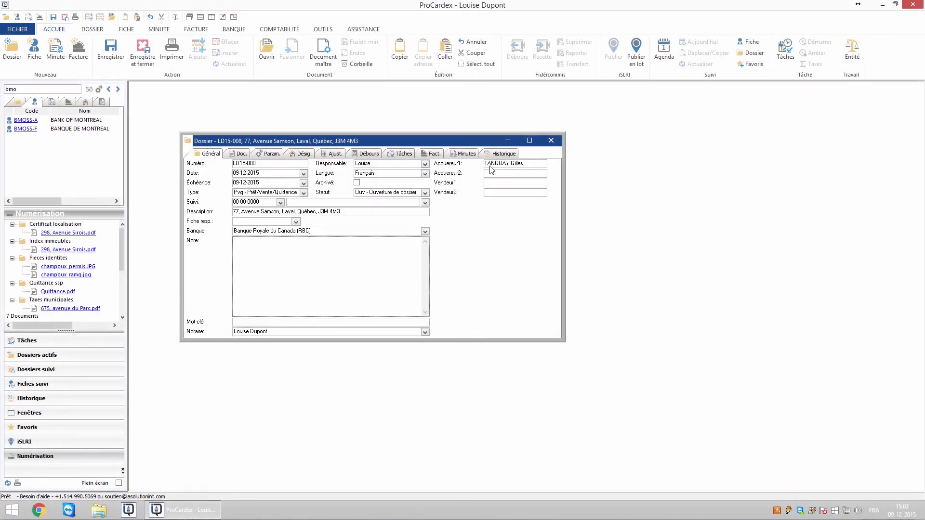
left_click(533, 165)
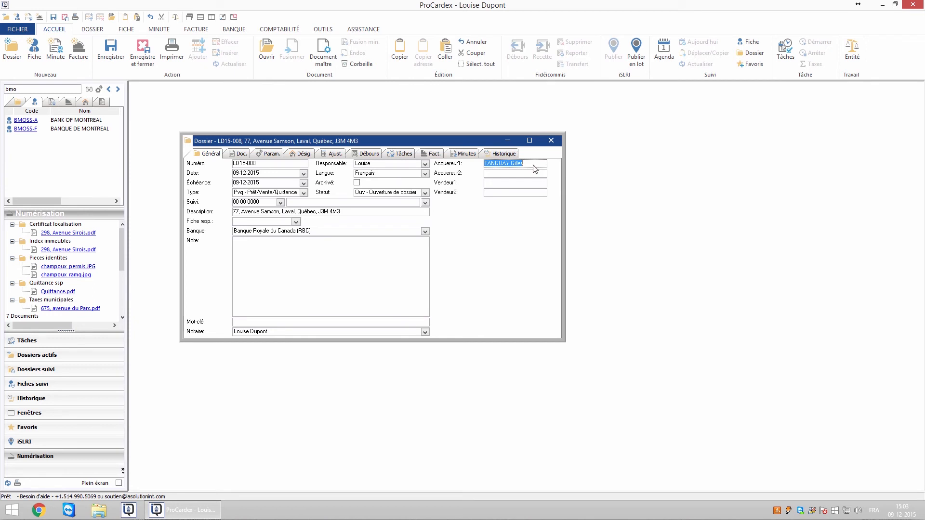
left_click(23, 90)
type("vallée")
left_click(89, 89)
left_click_drag(29, 144, 502, 176)
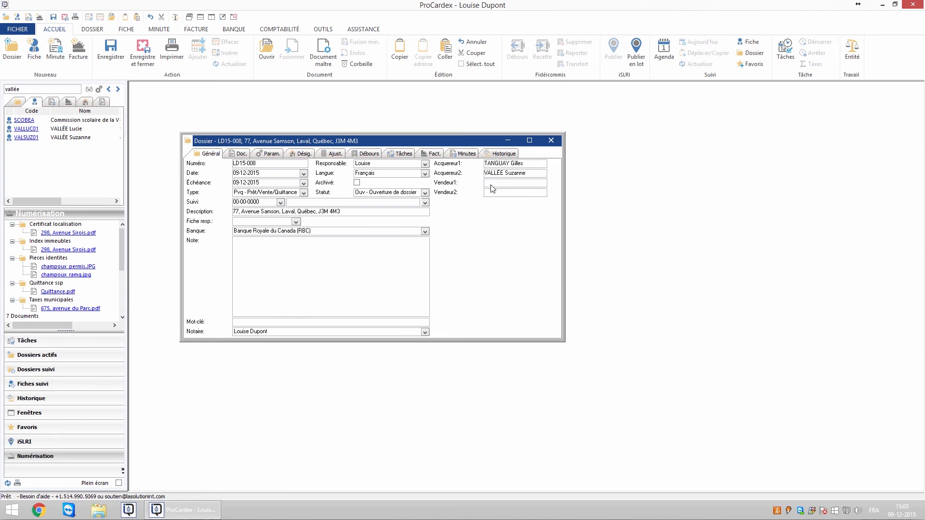
Tick Général for the CreancierRadiationCie1 and CreancierPretCie1 rows in the parameter grid
left_click(266, 154)
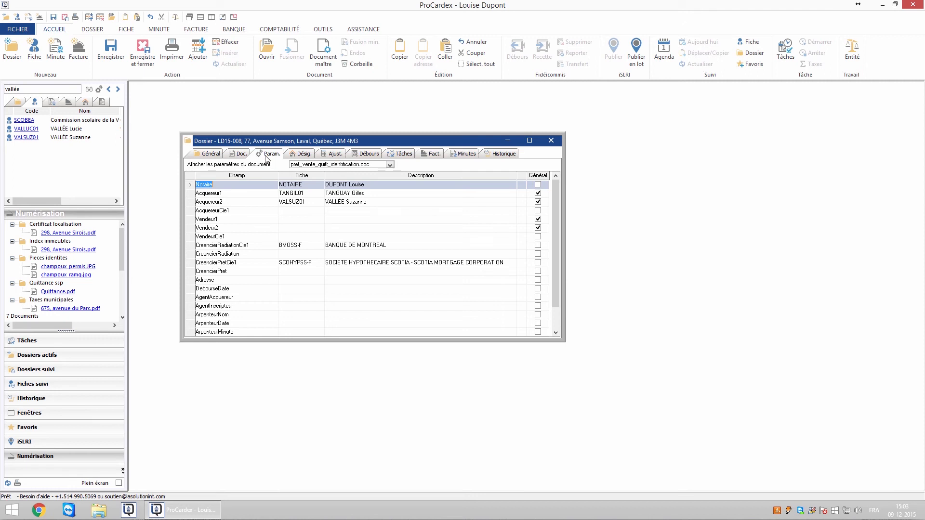
left_click(538, 245)
left_click(538, 263)
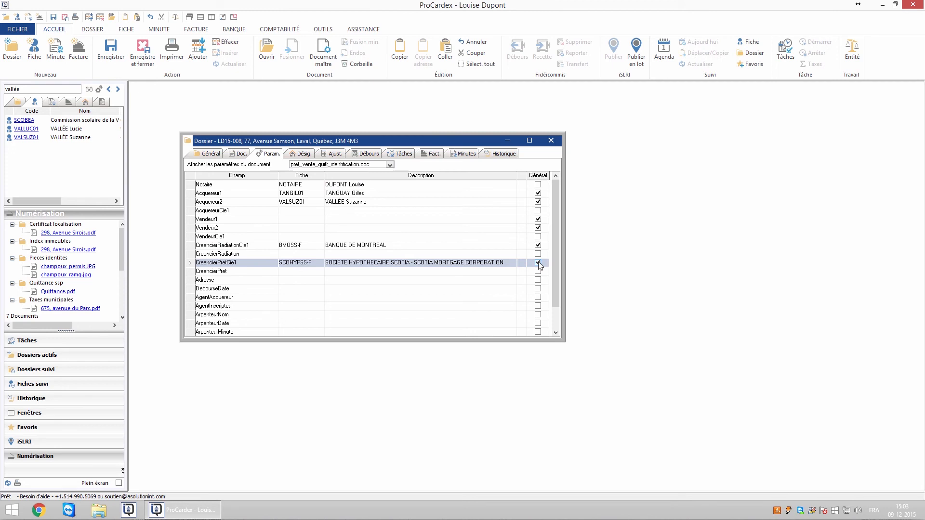
left_click(210, 154)
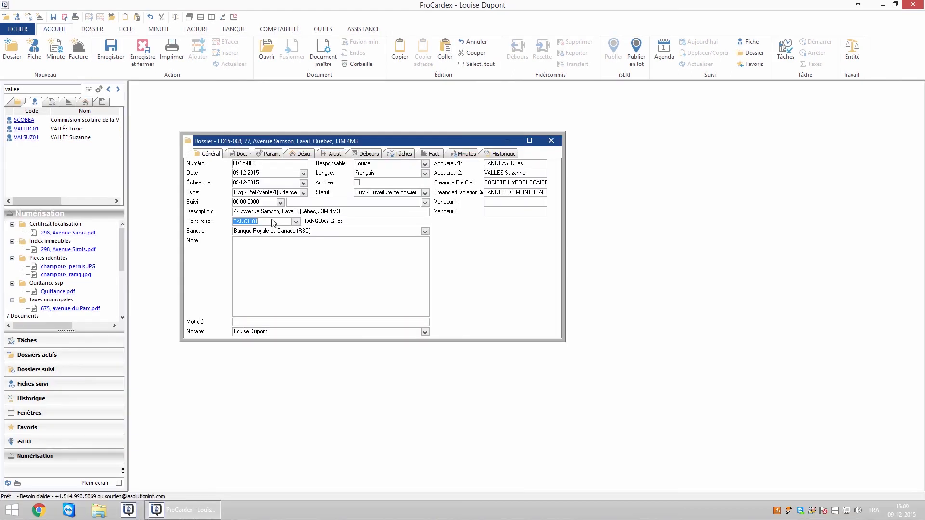
Check the Acquereur1 contact code, then drag another contact into the Fiche resp. field
left_click(271, 154)
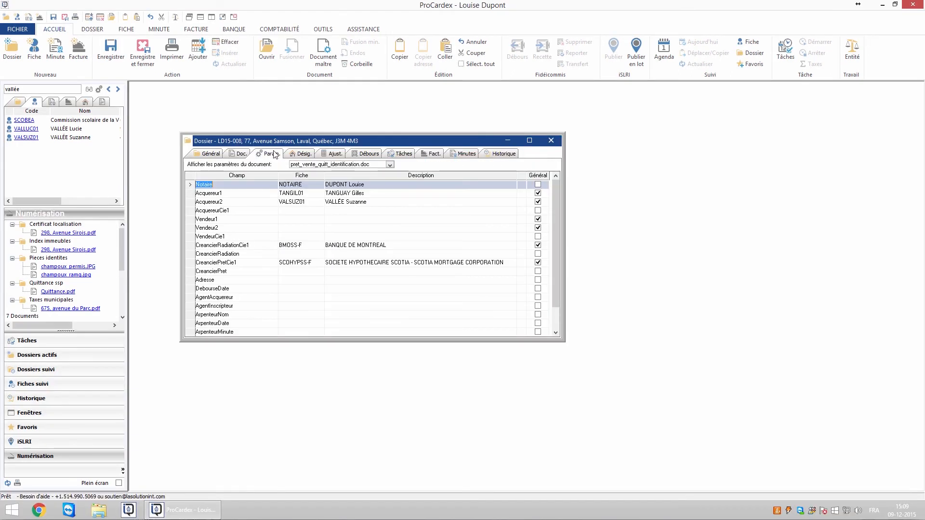
left_click(291, 194)
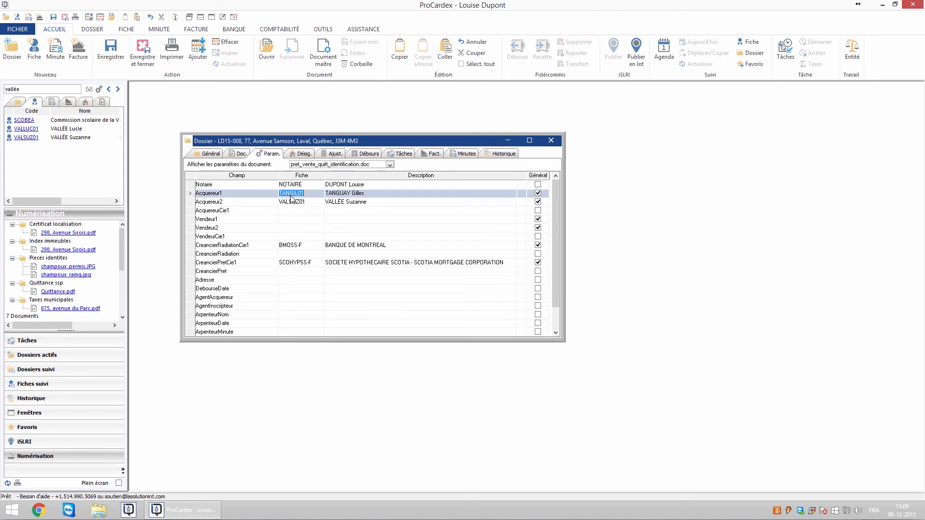
left_click(211, 154)
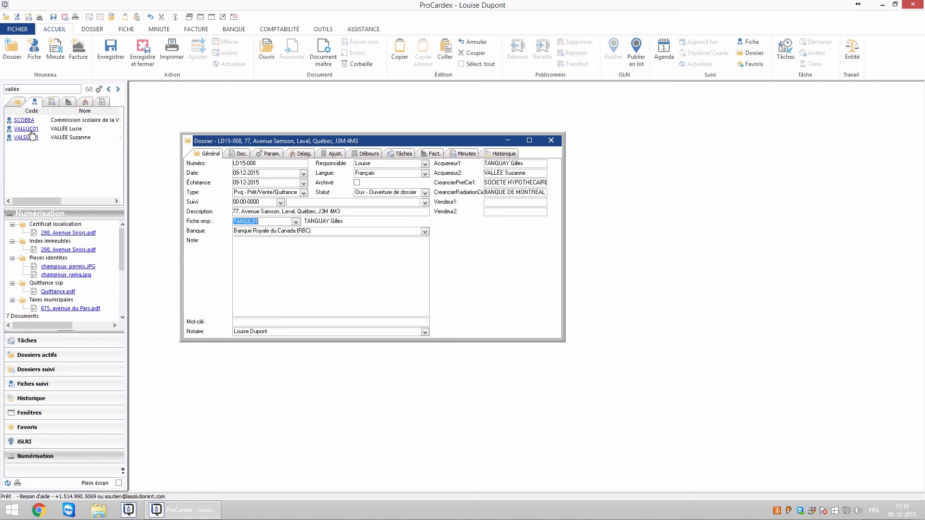
left_click_drag(32, 131, 258, 226)
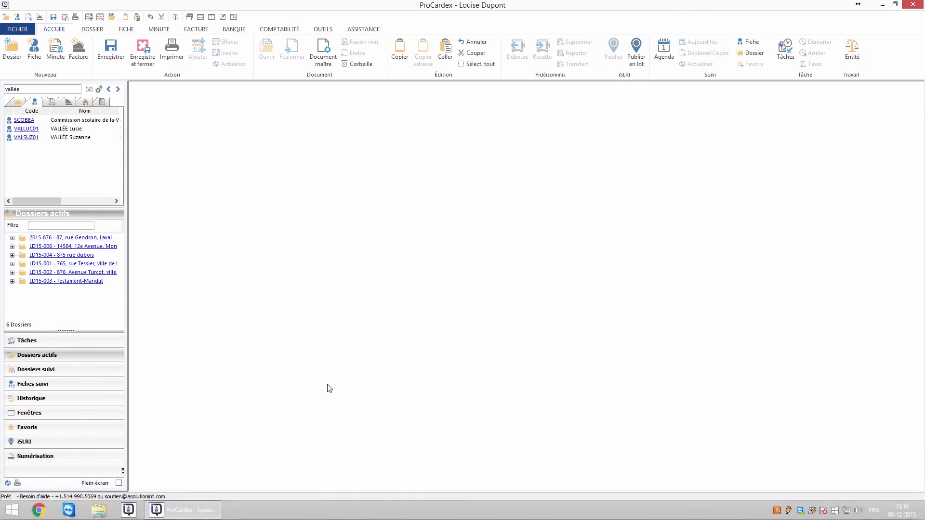
Try a combined two-surname search and a bank search, then find the spouse and open her card
double_click(15, 89)
type("alarie;dupere")
key("Return")
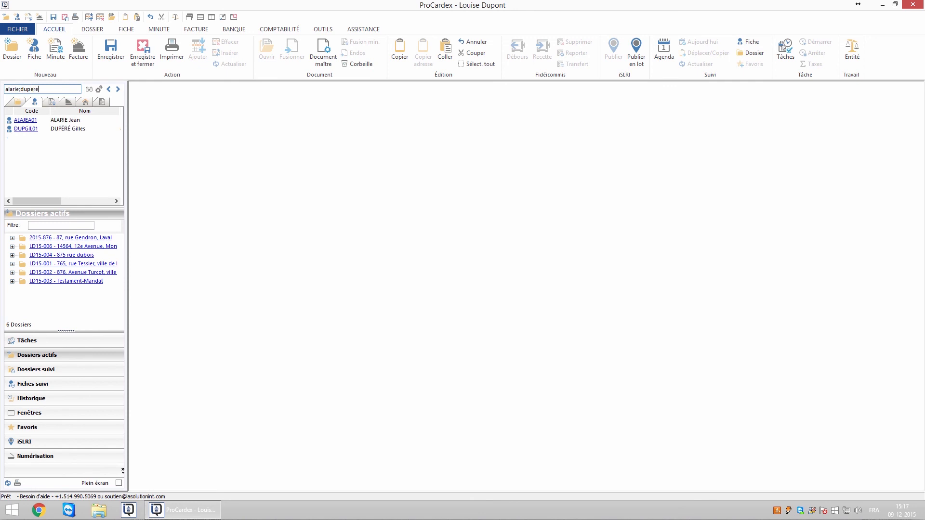
left_click_drag(44, 89, 2, 89)
type("banque+rbc")
left_click_drag(5, 89, 36, 101)
type("vallée")
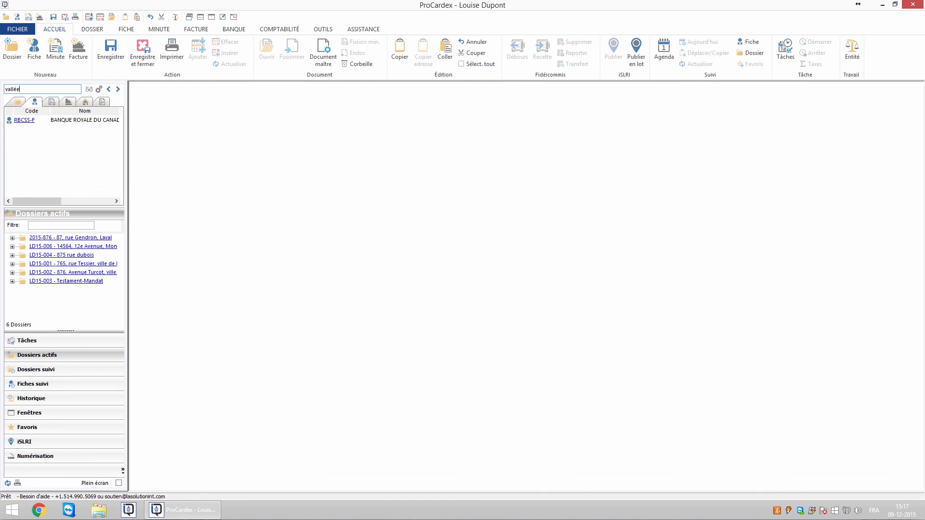
key("Return")
left_click(27, 138)
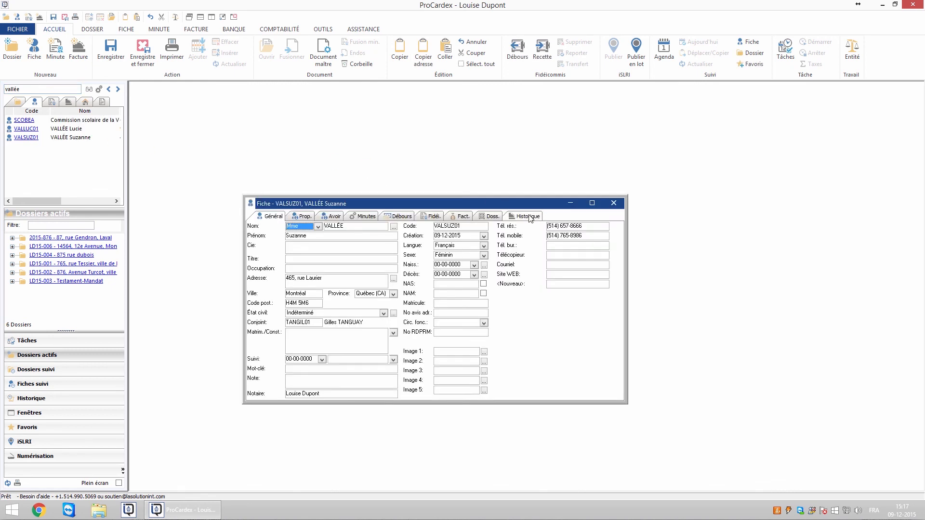
Open dossier LD15-008 from the spouse card's Doss. tab, then close both the dossier and card
left_click(493, 217)
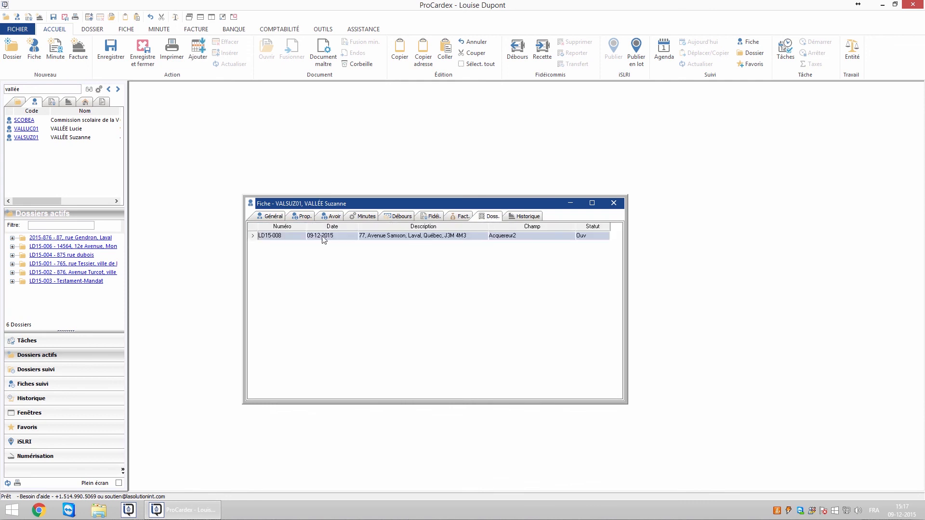
double_click(293, 237)
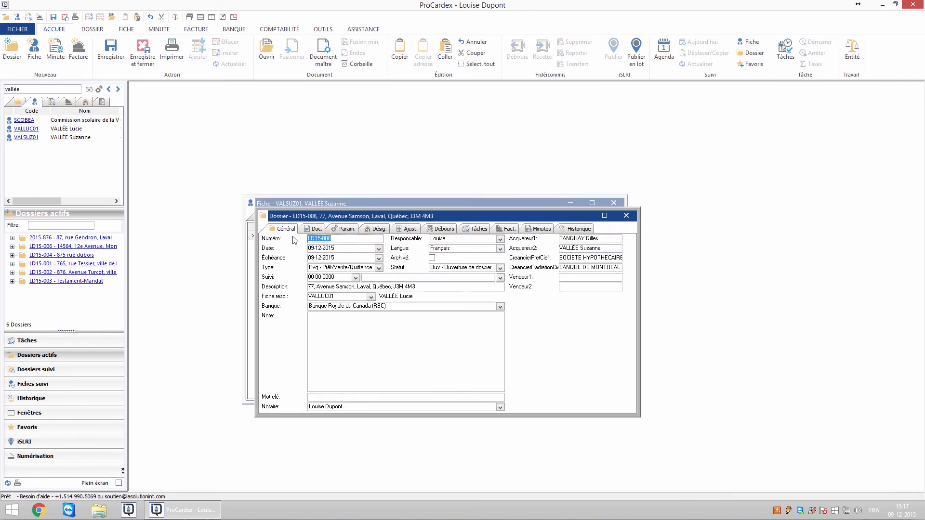
left_click(611, 220)
left_click(18, 101)
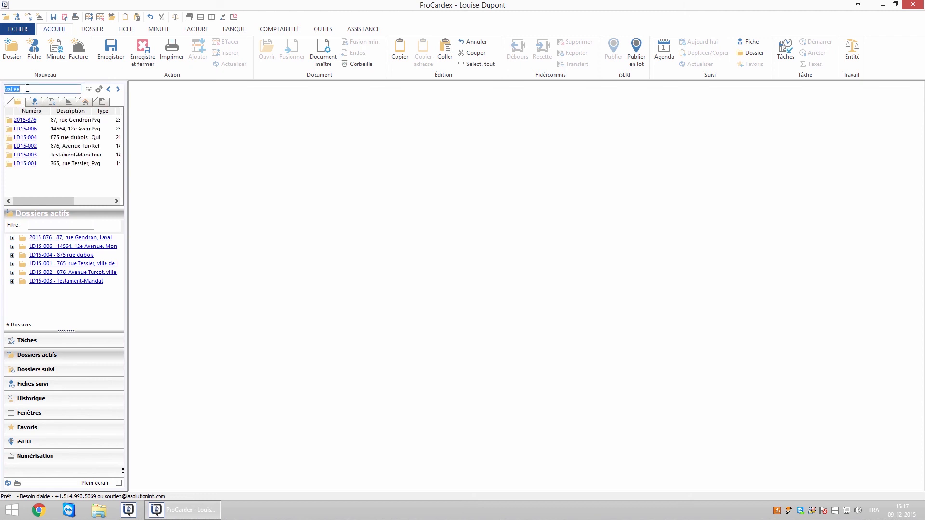
Search dossiers by the spouse's surname, then filter active dossiers by street name to leave LD15-001
left_click(89, 91)
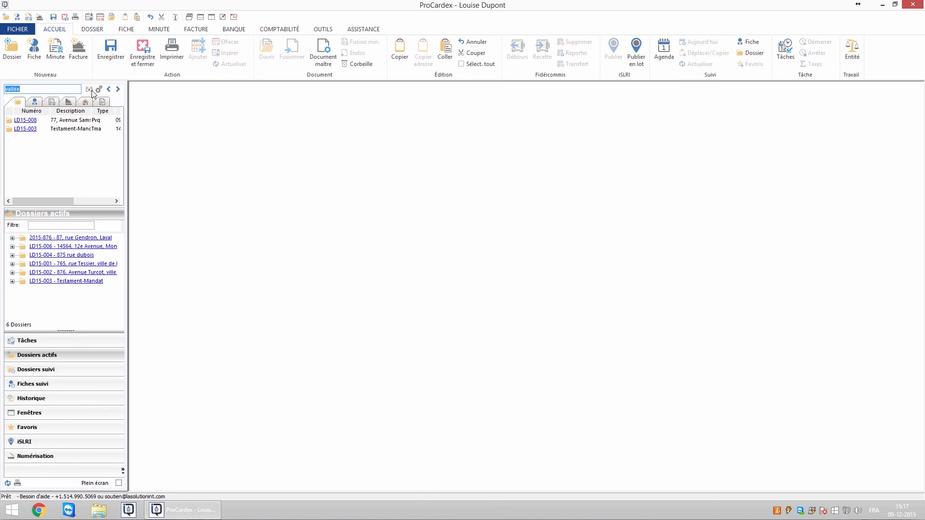
left_click(46, 226)
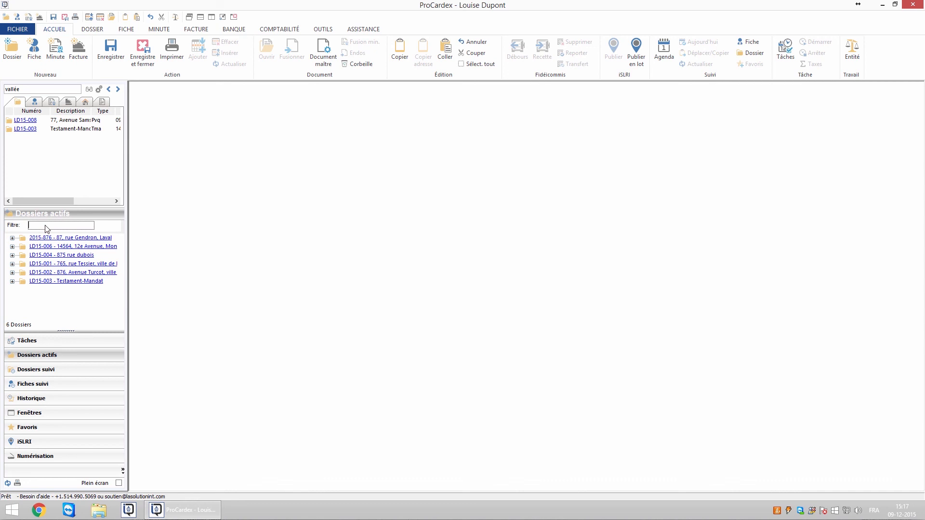
type("tessier")
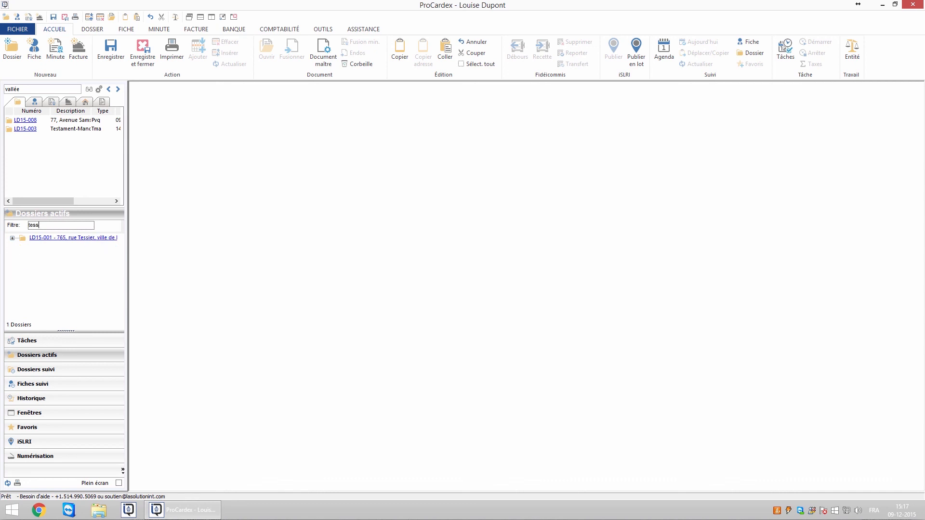